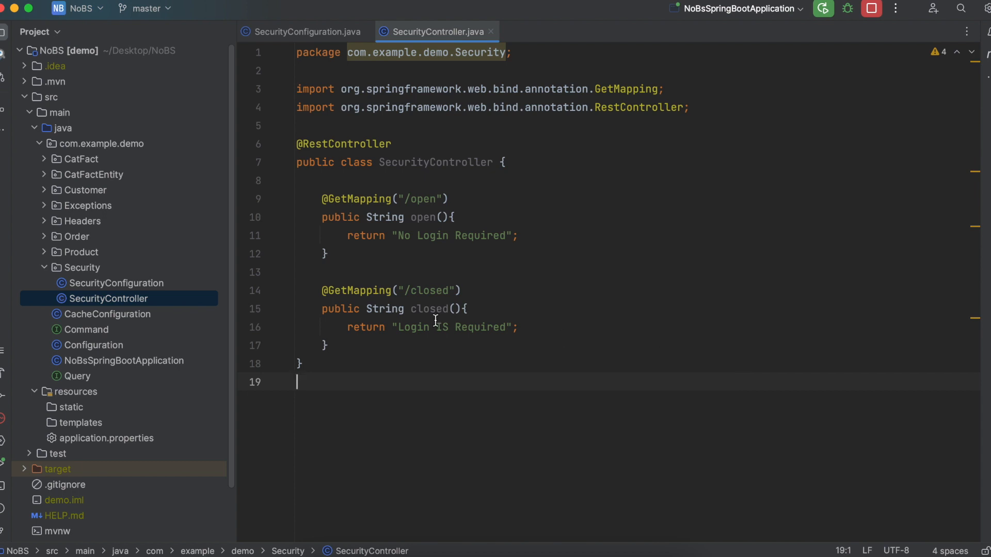
drag(390, 343, 308, 206)
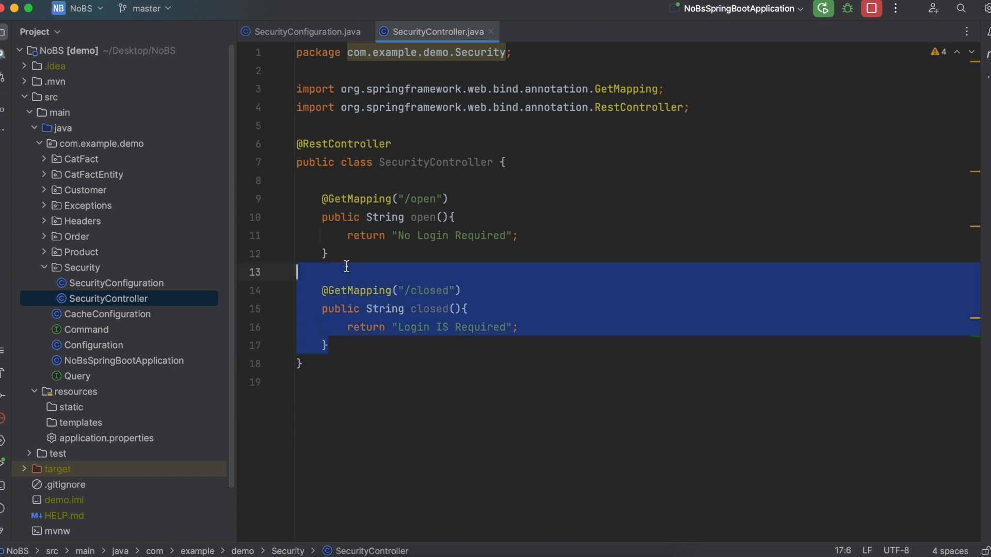
key(BackSpace)
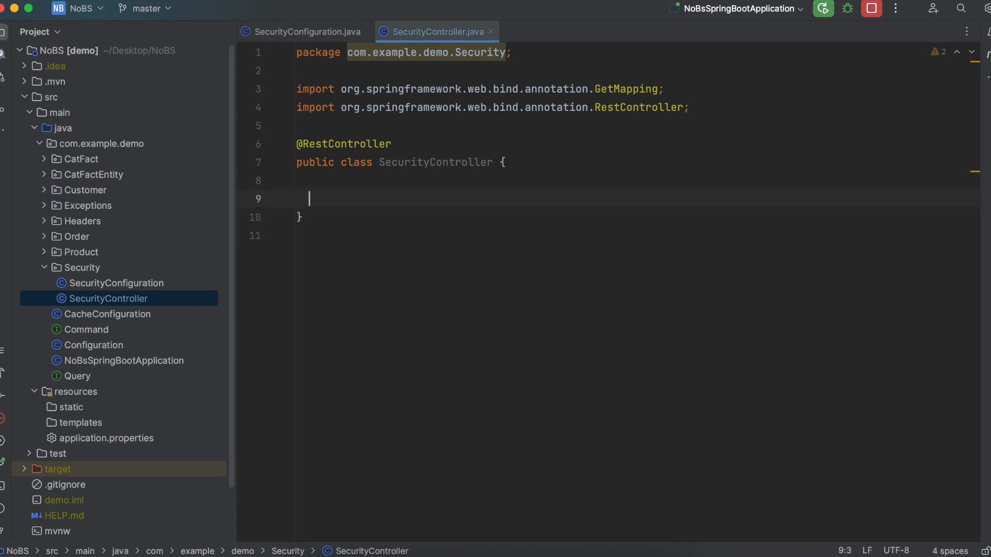
text(@)
key(Return)
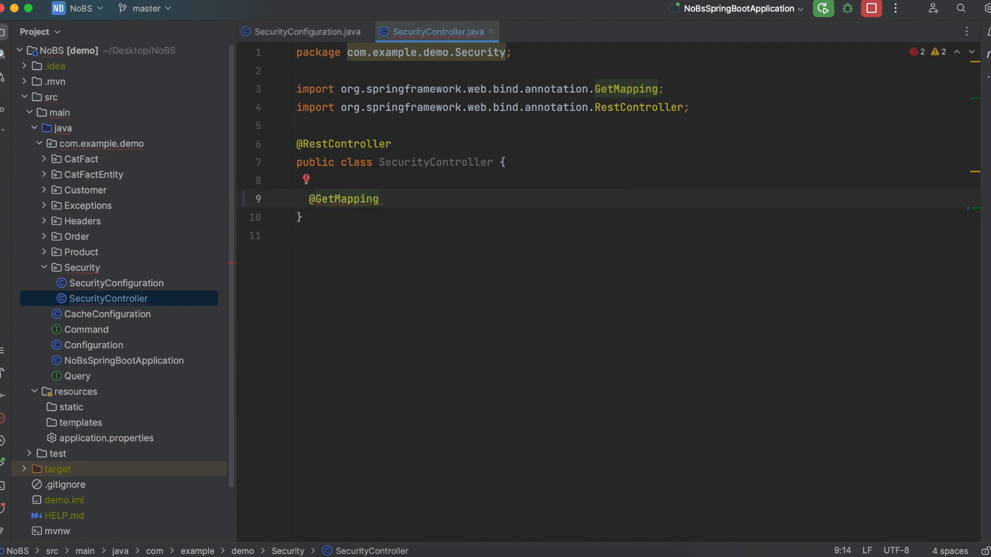
text(("/speci)
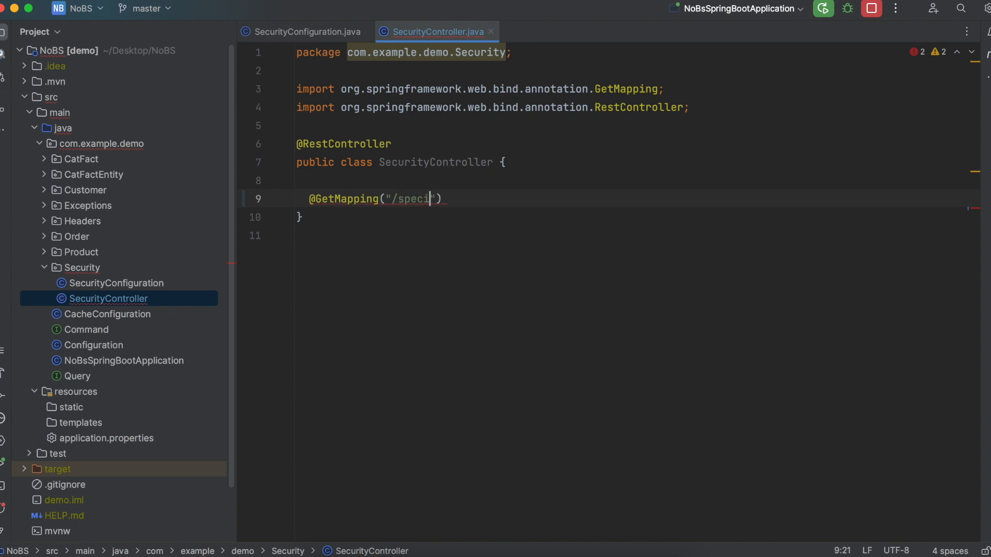
text(al)
key(End)
key(Return)
text(public String speci)
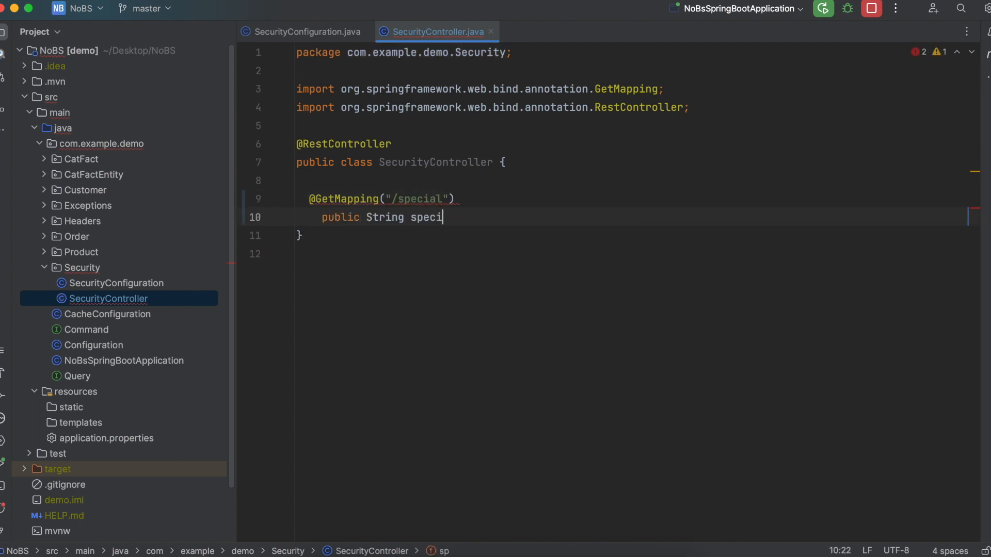
text(al(){)
key(Return)
text(re)
key(Return)
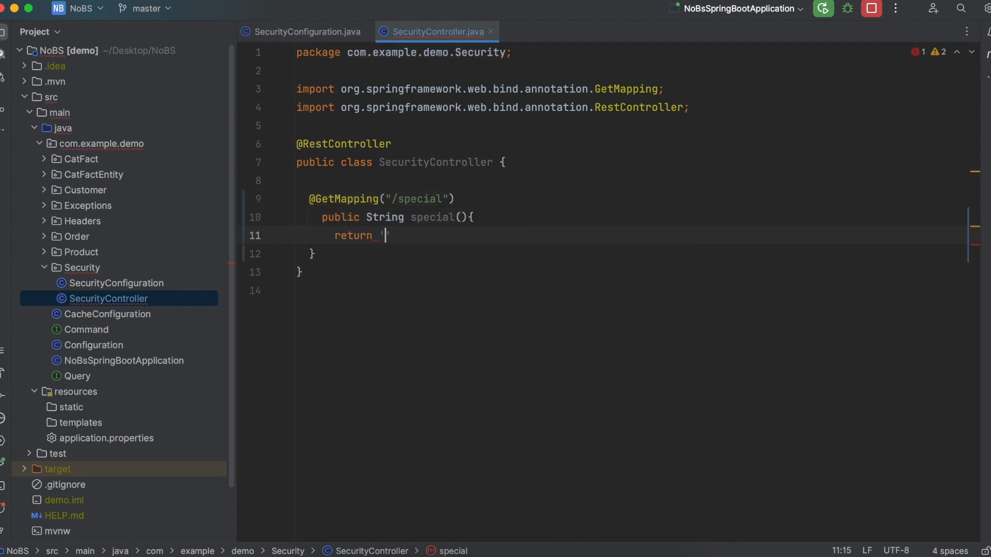
text("SPECIAL";)
key(Down)
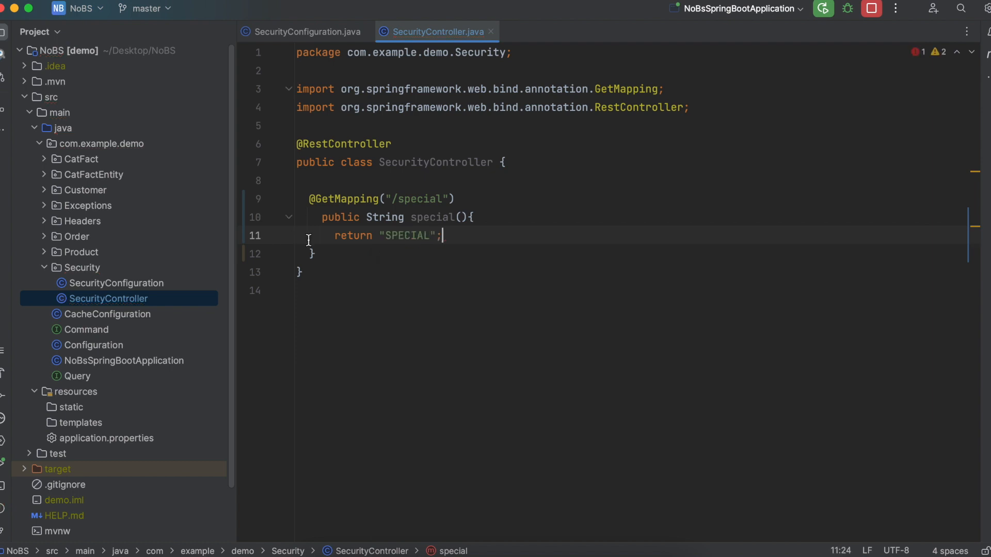
key(End)
key(Return)
key(Return)
text(@Get)
key(Return)
key(Return)
key(BackSpace)
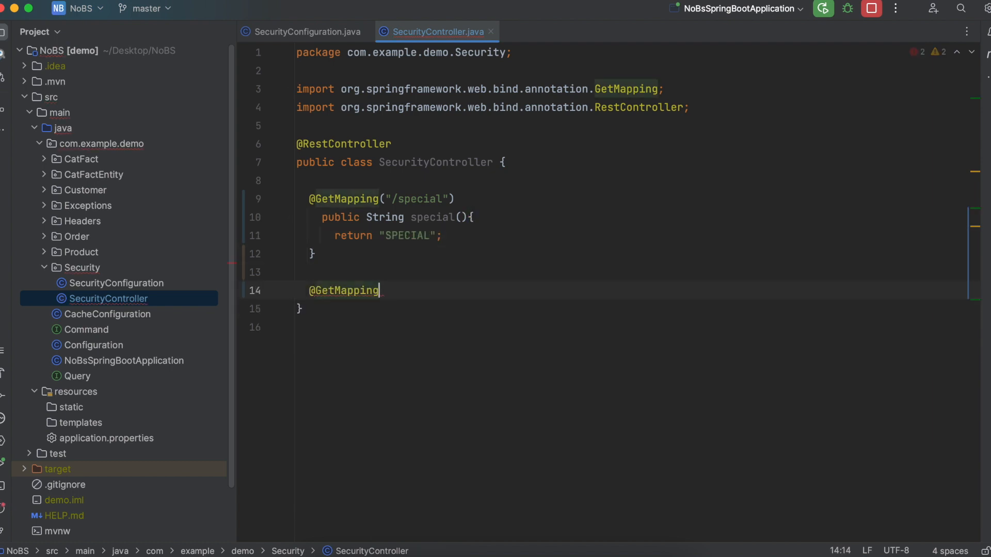
text(("/basic)
key(End)
key(Return)
text(public)
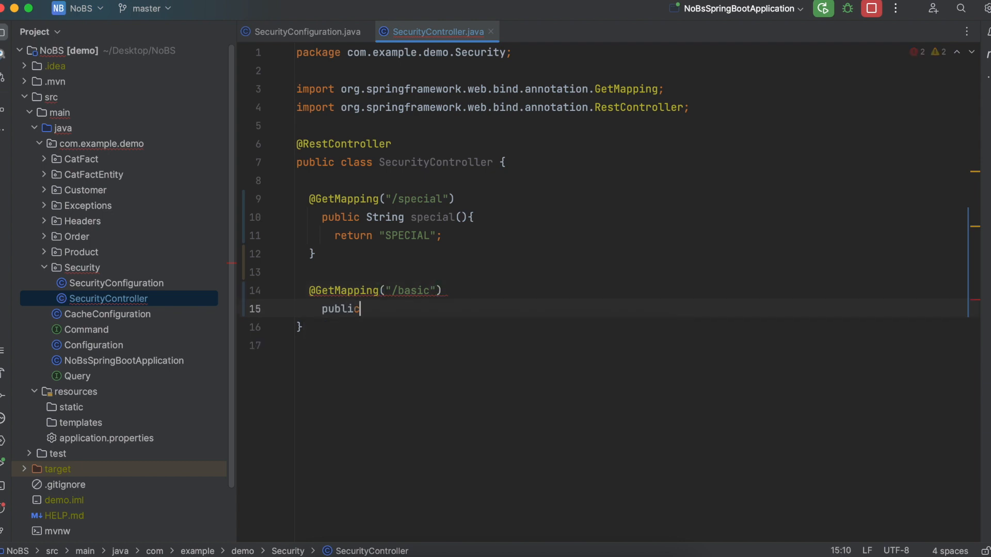
text( String basic(){)
key(Return)
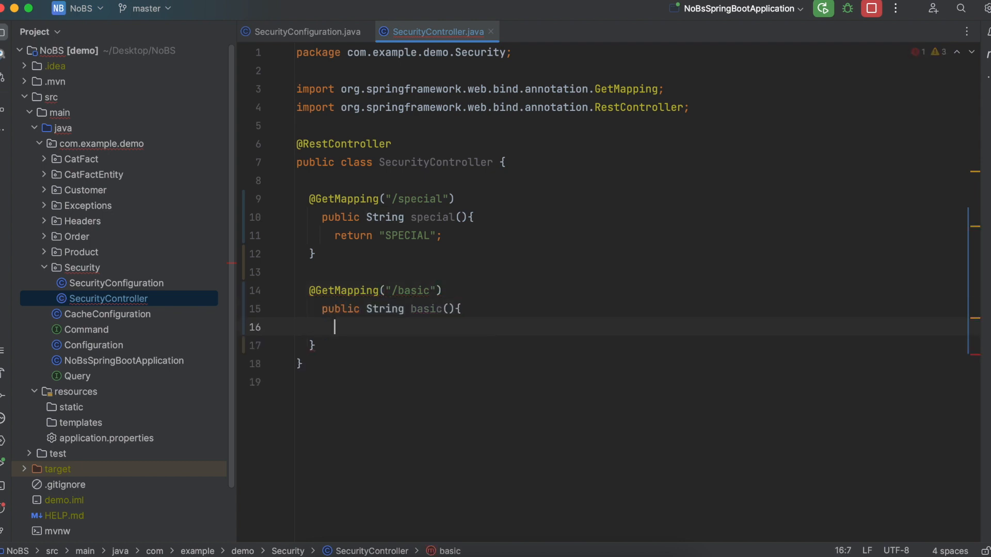
text(return "BASIC";)
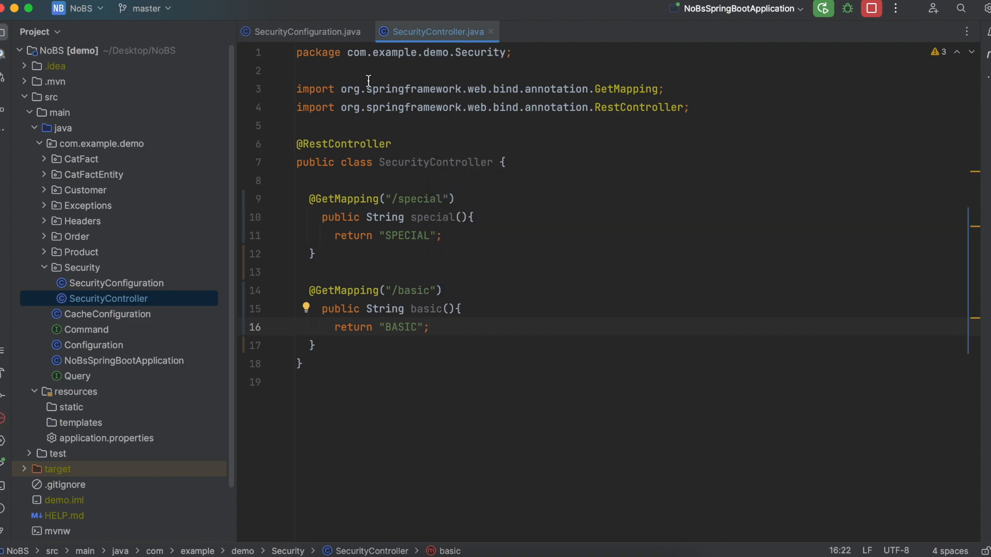
click(322, 38)
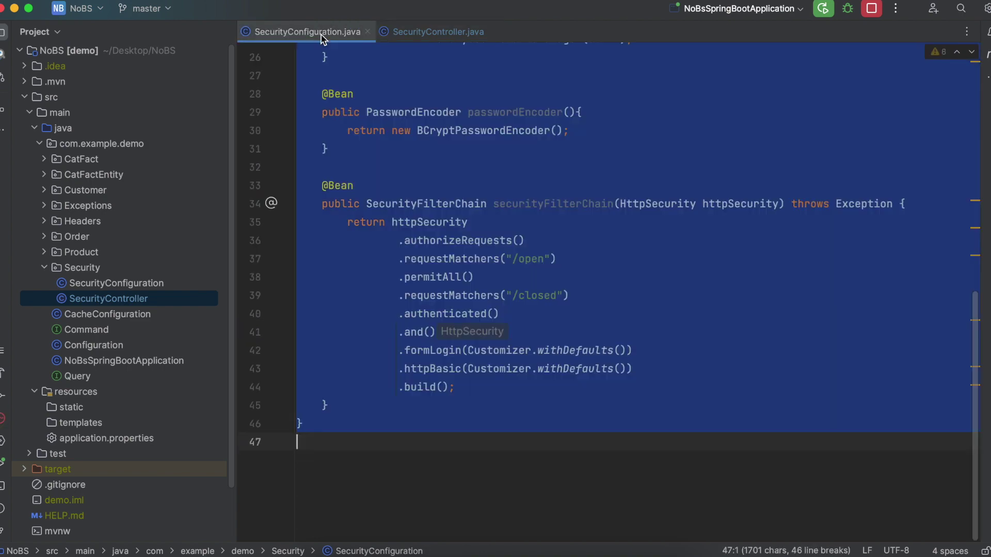
Define a second in-memory user with username, encoded password and build() after the admin
click(441, 187)
scroll(488, 167, up, 10)
scroll(489, 168, down, 5)
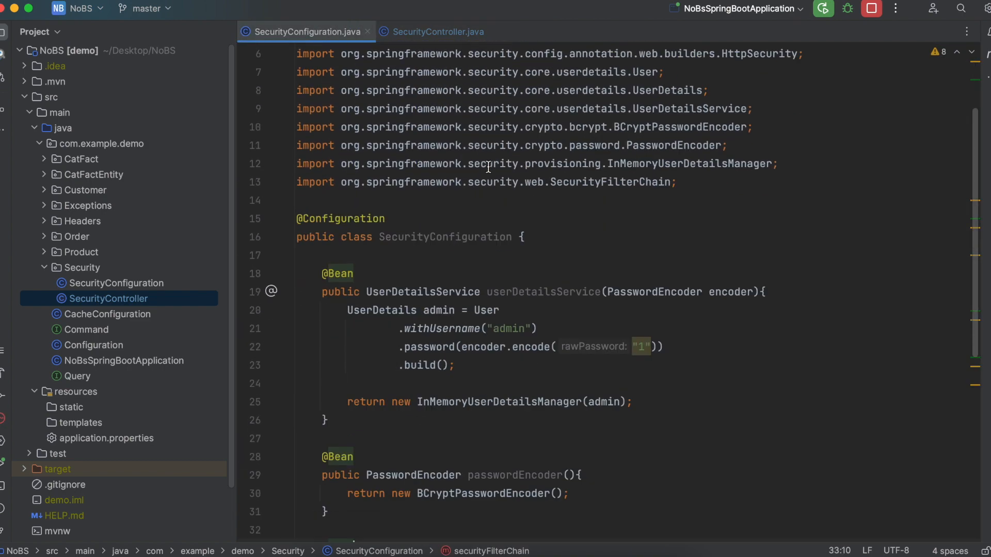
click(348, 305)
key(Return)
text(UserDetails )
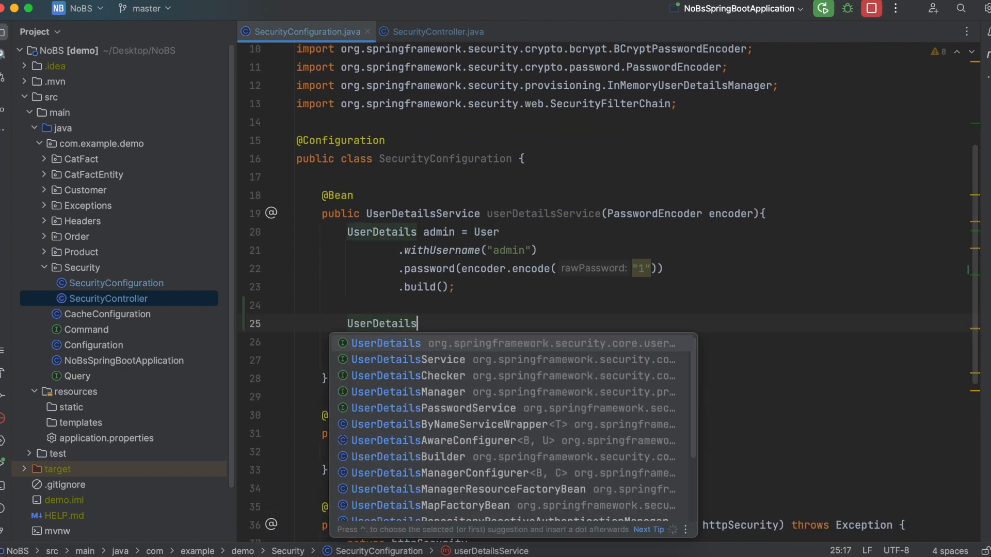
text(user = )
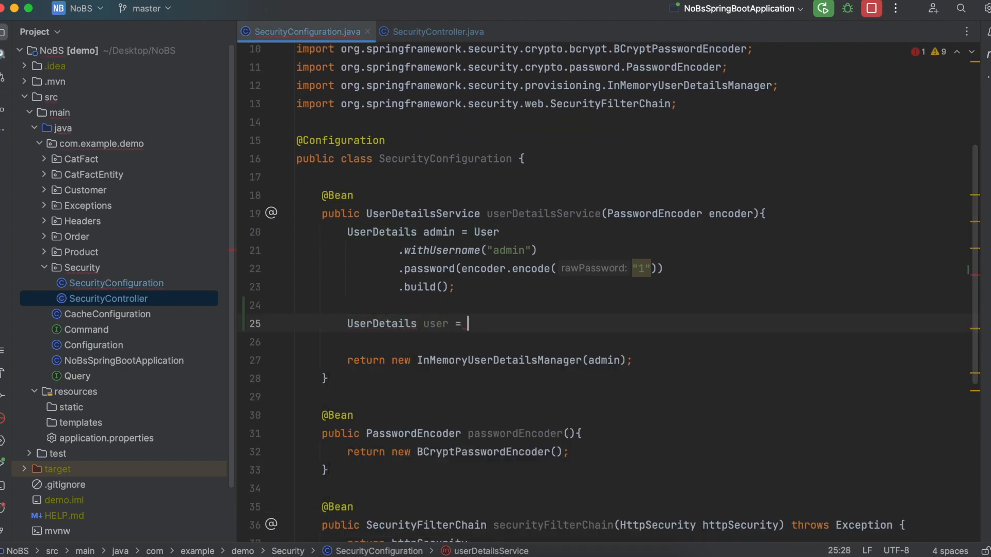
text(User)
key(Escape)
key(Return)
text(.with)
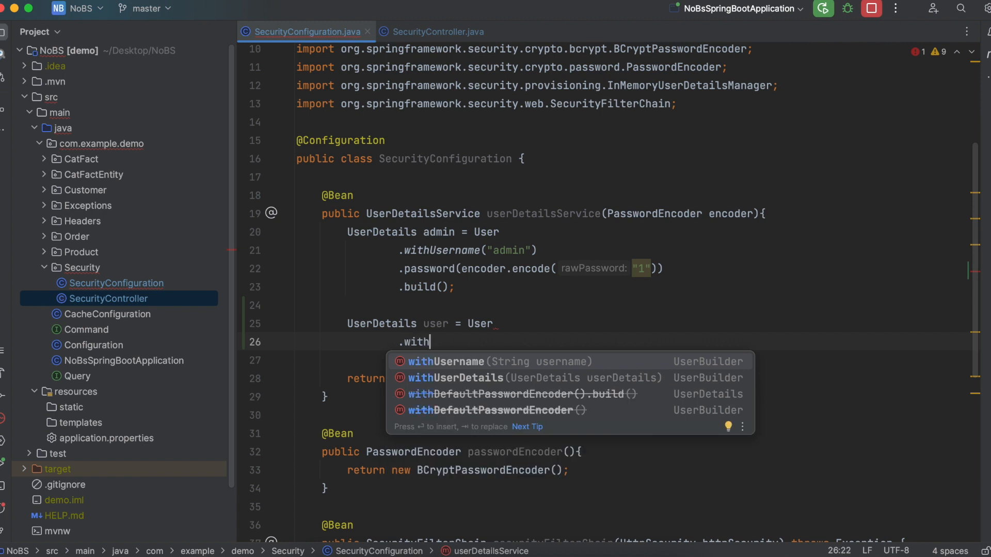
key(Return)
text("user"))
key(Return)
text(.)
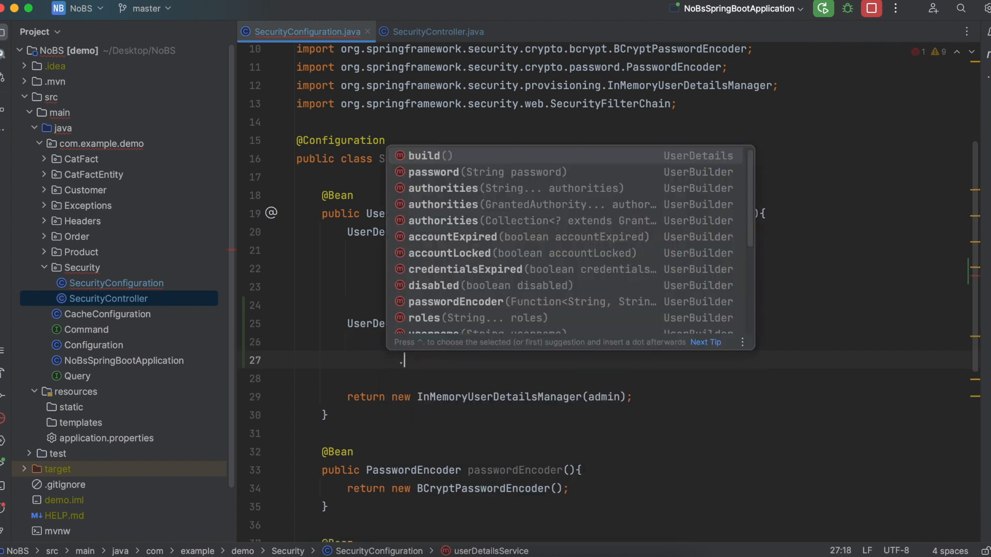
text(pass)
key(Return)
text(enc)
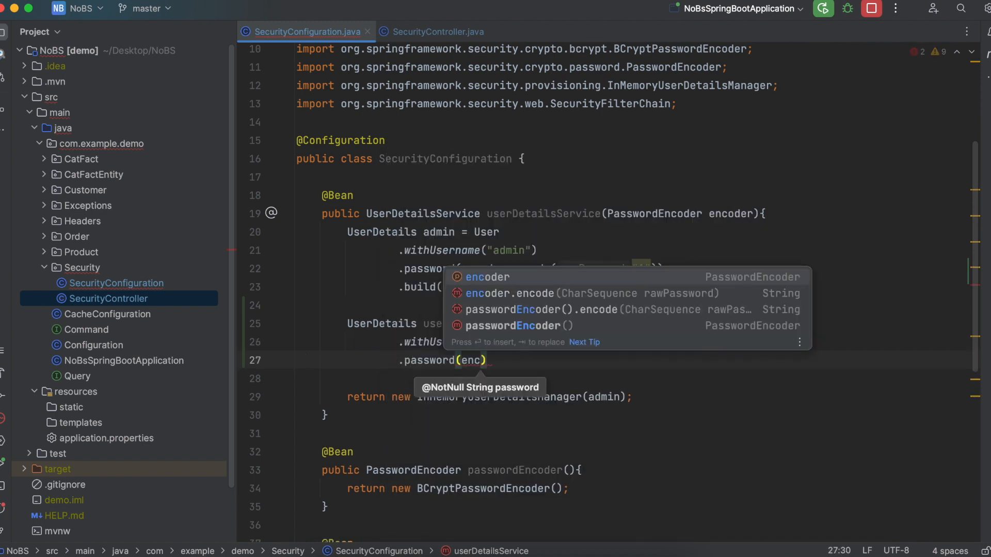
key(Down)
key(Return)
text("2)
key(End)
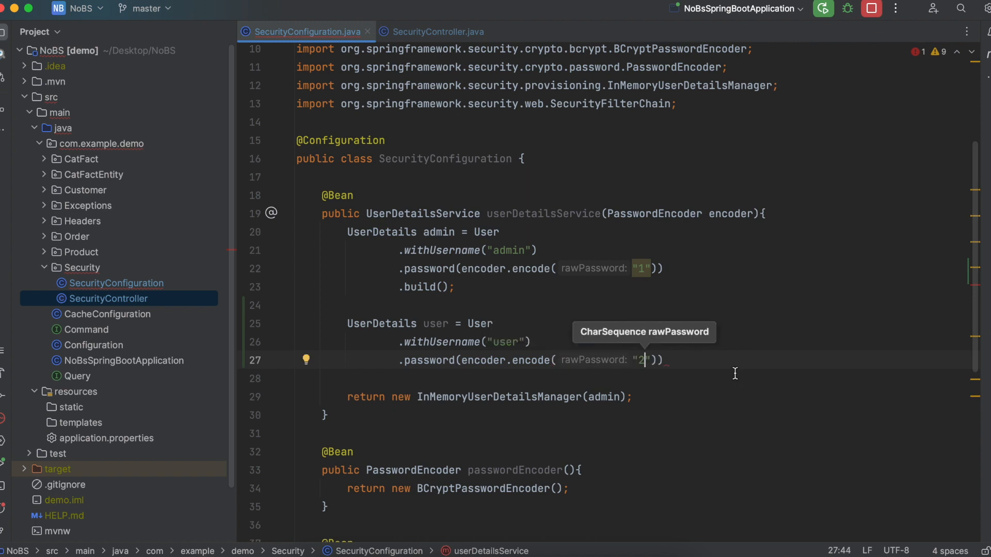
key(Return)
text(.bui)
key(Return)
text(;)
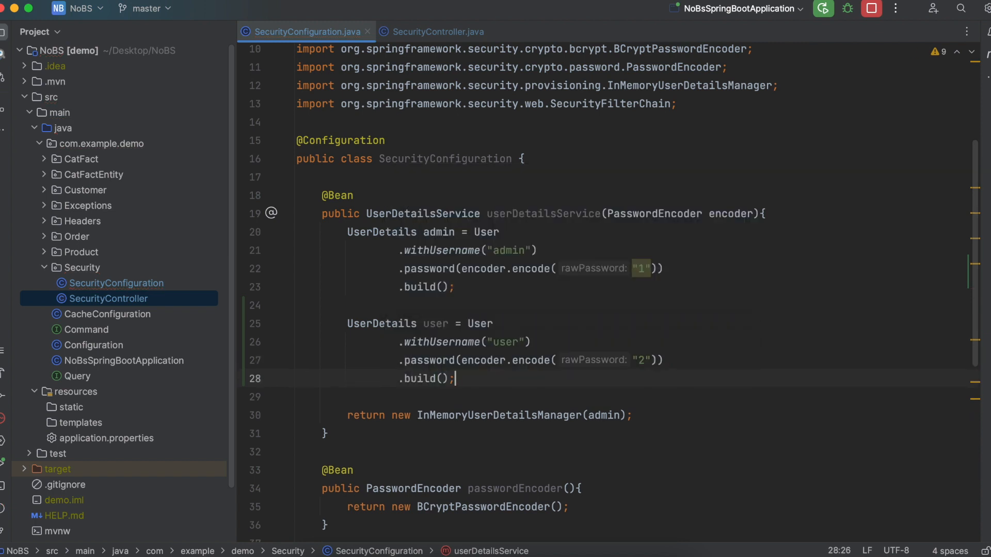
Give the admin builder .authorities("BASIC", "SPECIAL")
click(689, 270)
key(Return)
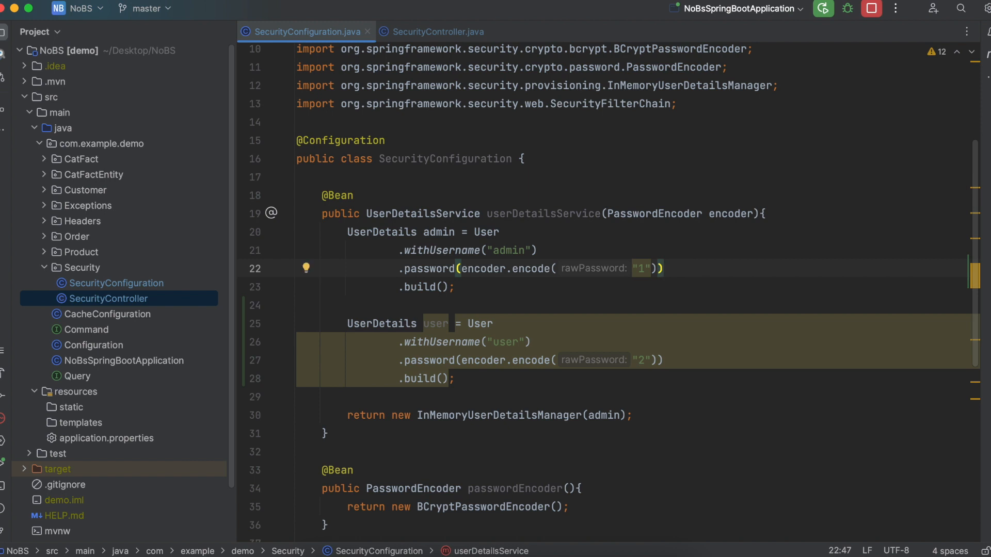
text(.)
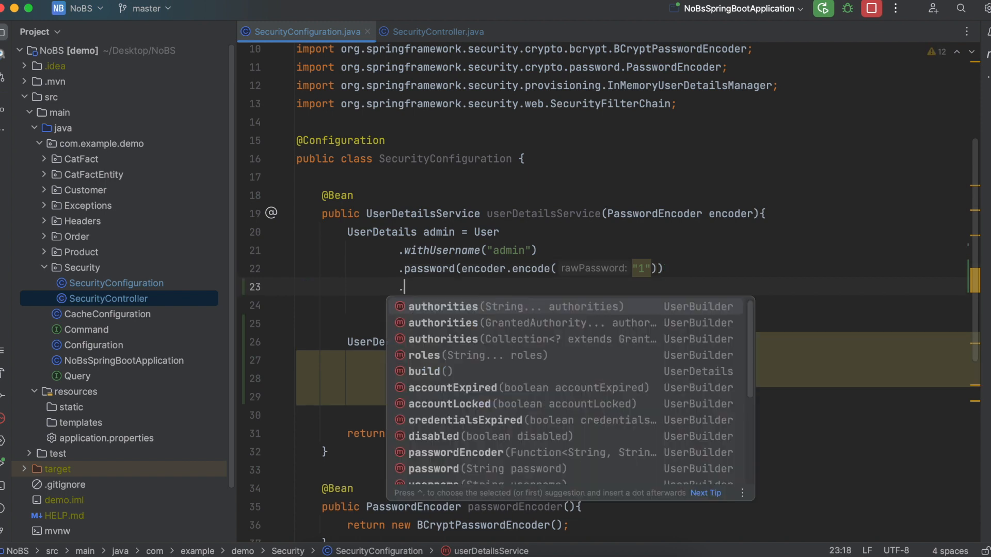
key(Return)
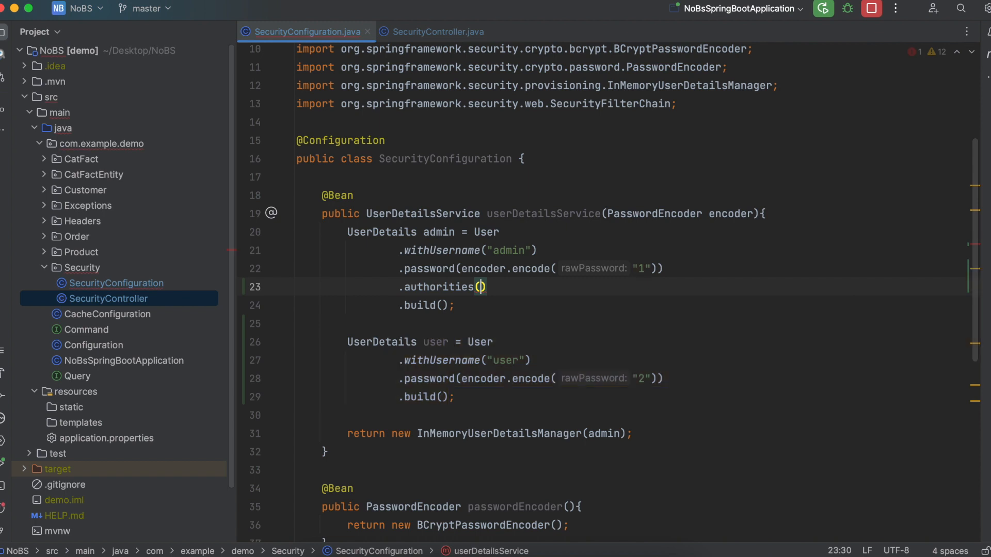
text(")
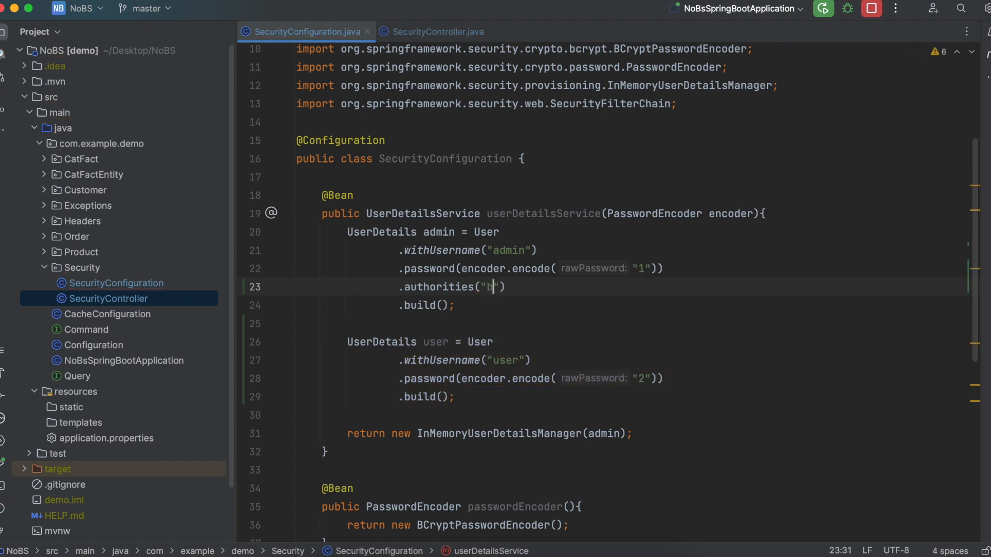
text(ba)
key(BackSpace)
key(BackSpace)
text(BASIC)
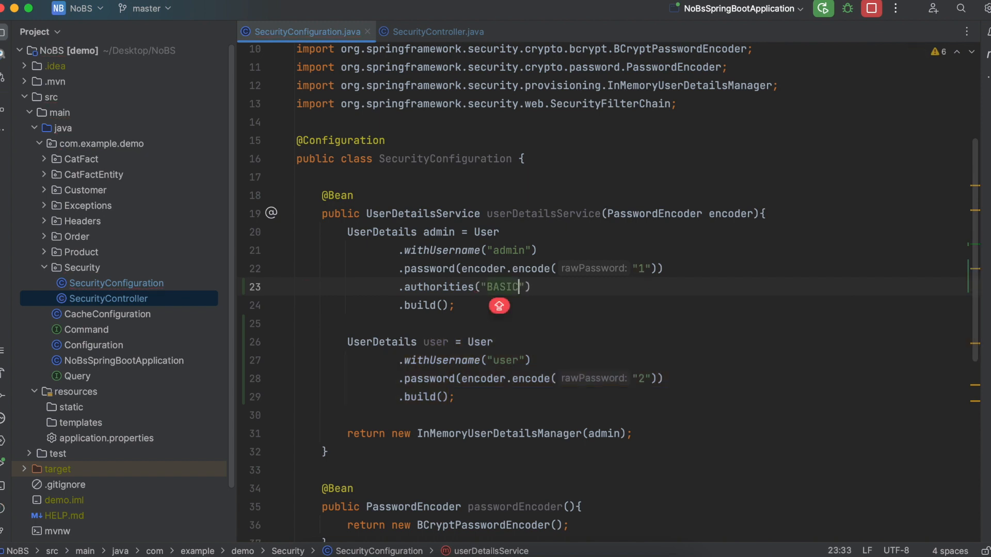
text(", ")
text(SPEC)
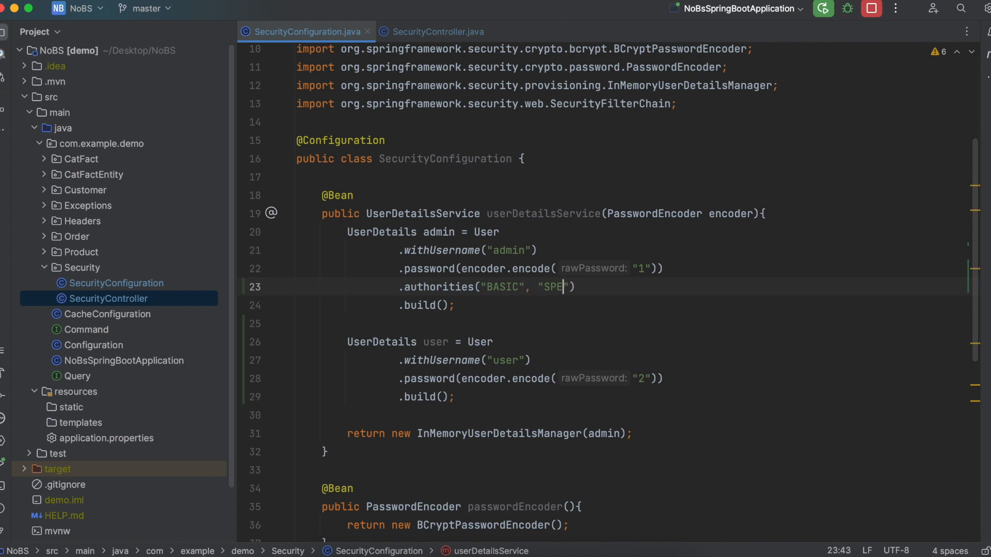
text(IAL)
Give the user builder .authorities("BASIC")
click(725, 378)
key(Return)
text(.au)
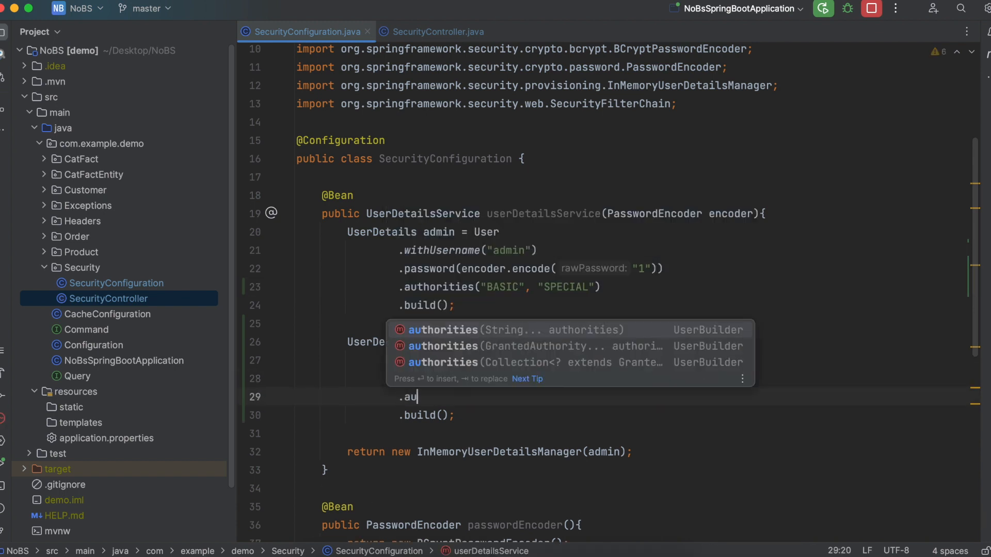
key(Return)
text(")
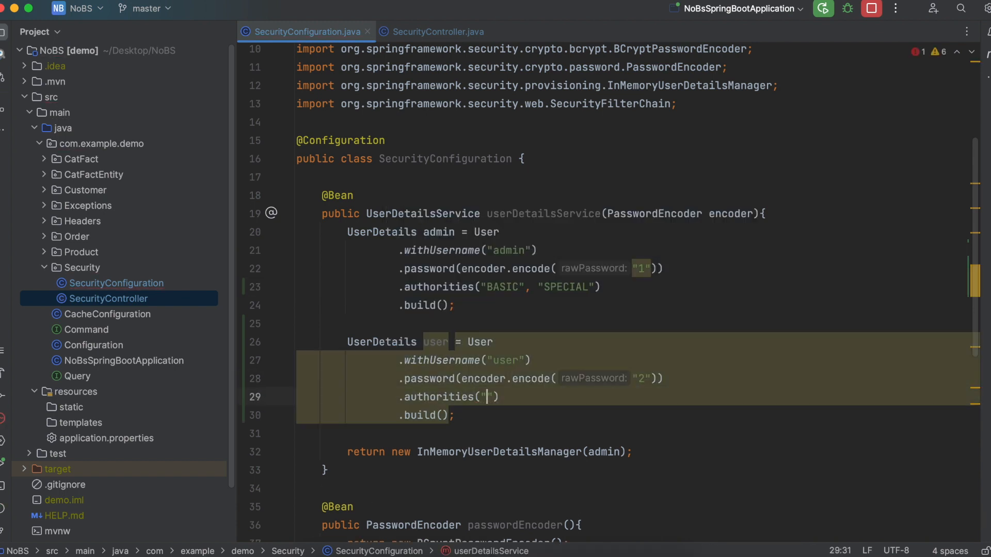
text(BASIC)
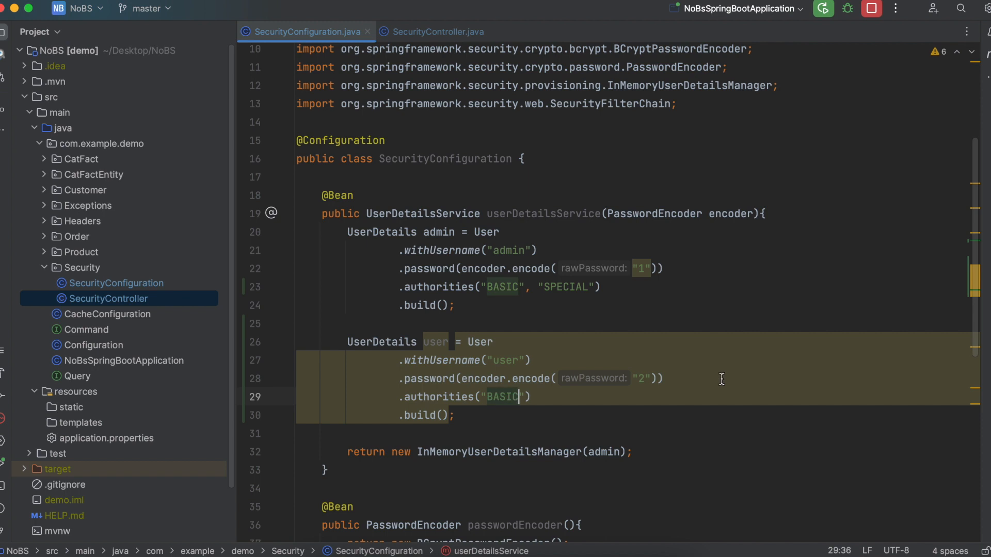
scroll(663, 348, down, 3)
key(Up)
key(Up)
key(Up)
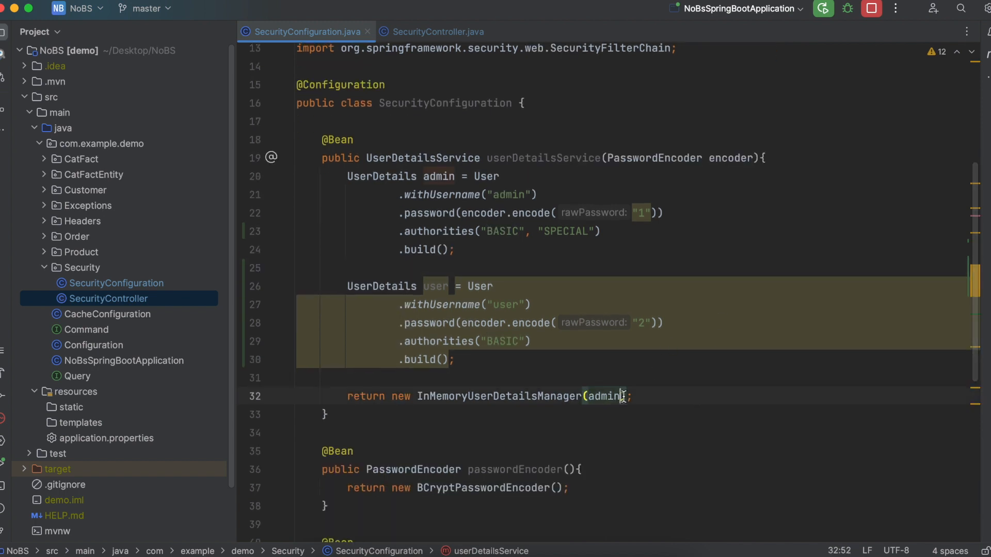
text(, user)
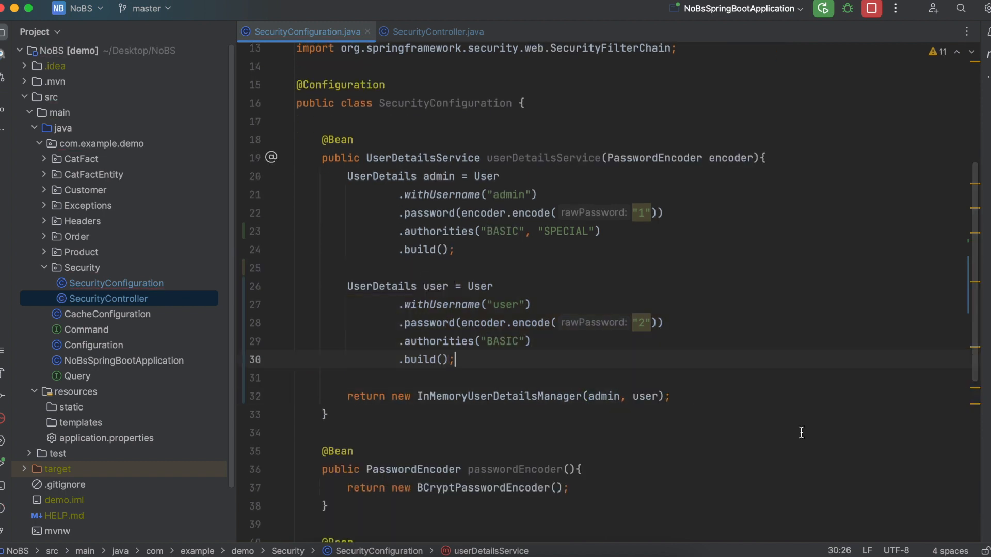
Register user alongside admin in InMemoryUserDetailsManager and delete the /open and /closed matcher rules
click(669, 356)
scroll(800, 432, down, 5)
scroll(801, 433, down, 4)
scroll(801, 433, down, 1)
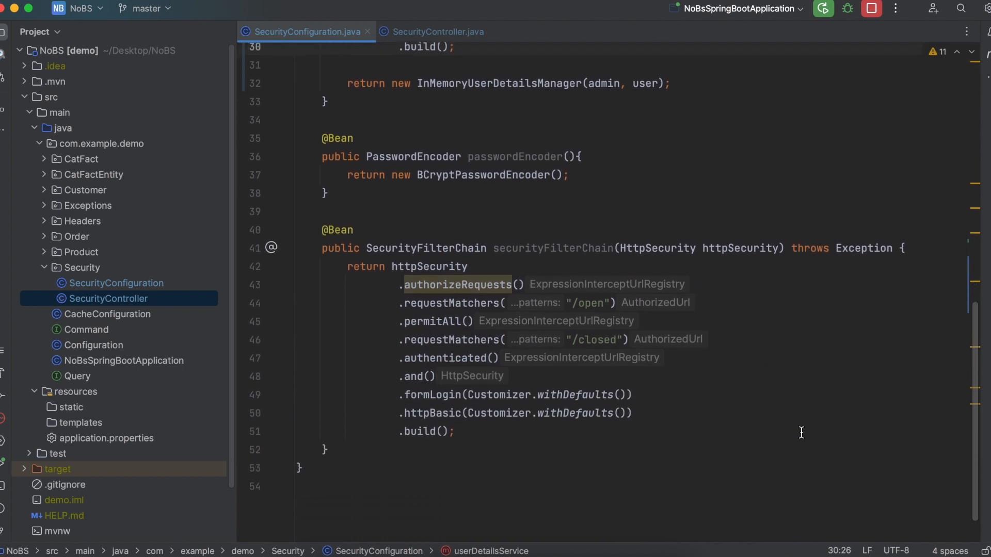
scroll(800, 433, down, 1)
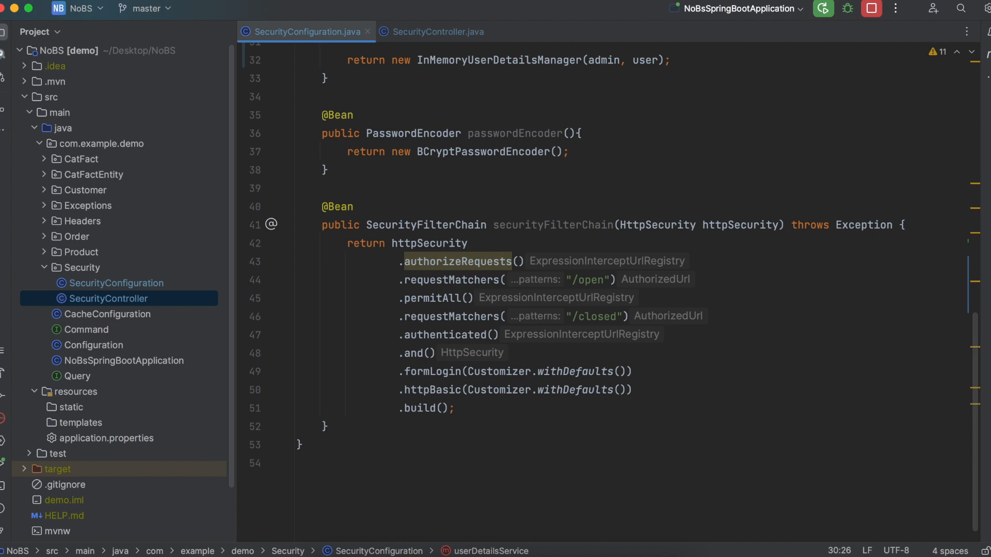
drag(499, 334, 374, 284)
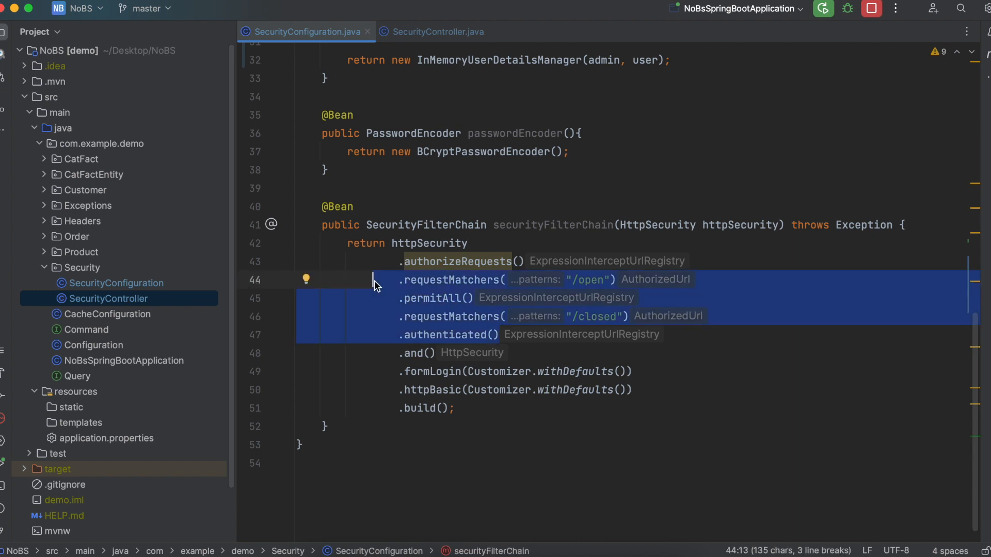
key(BackSpace)
key(BackSpace)
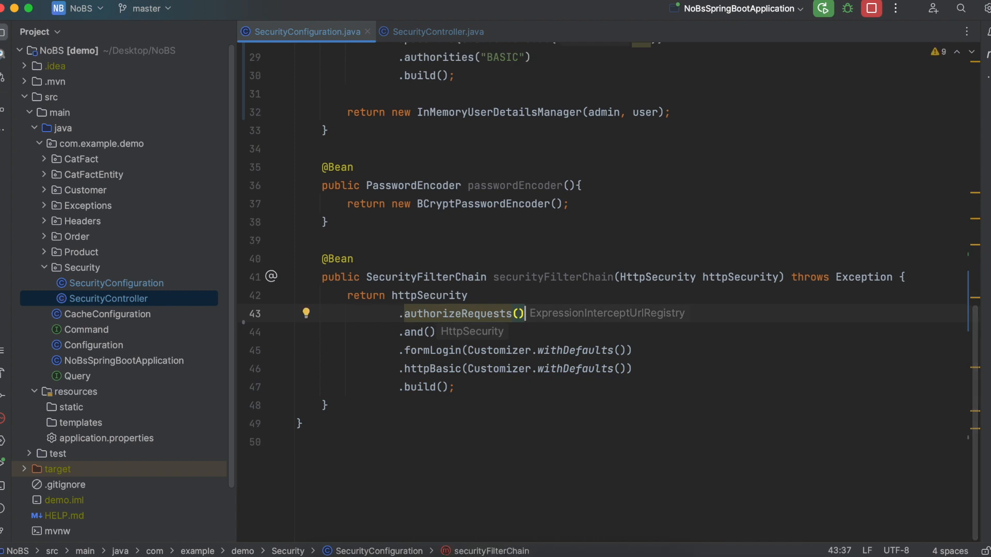
Add .requestMatchers(HttpMethod.GET, "/special").hasAuthority("SPECIAL") after authorizeRequests
key(Return)
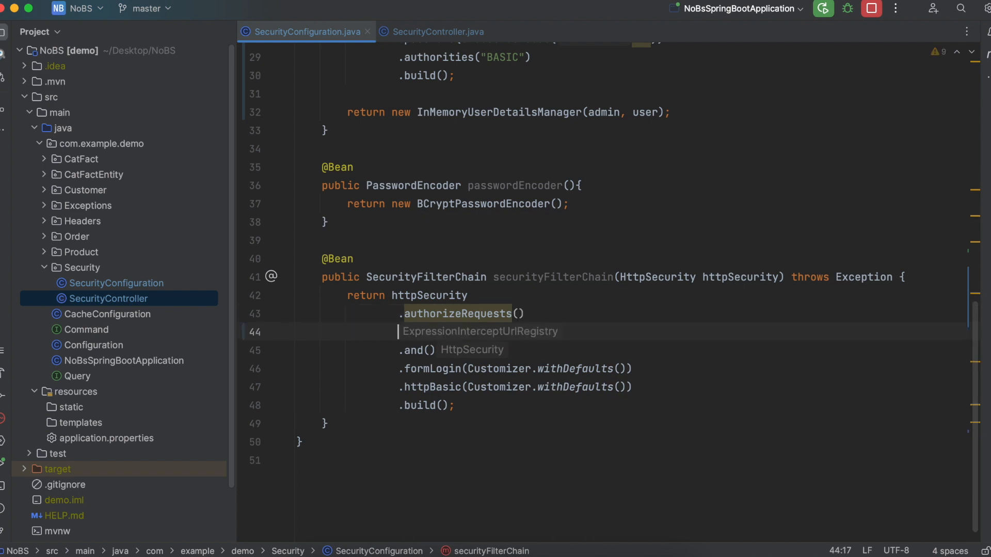
text(.re)
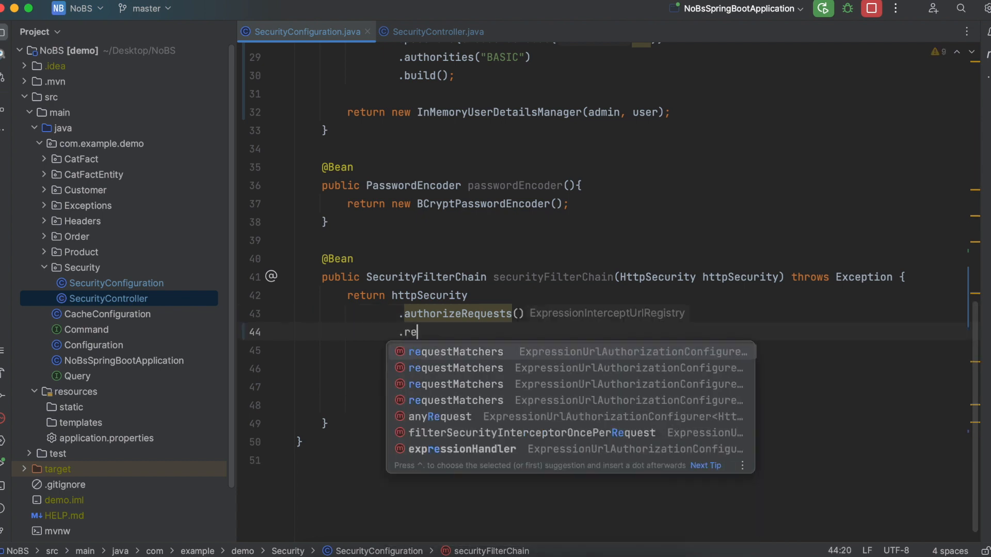
key(Return)
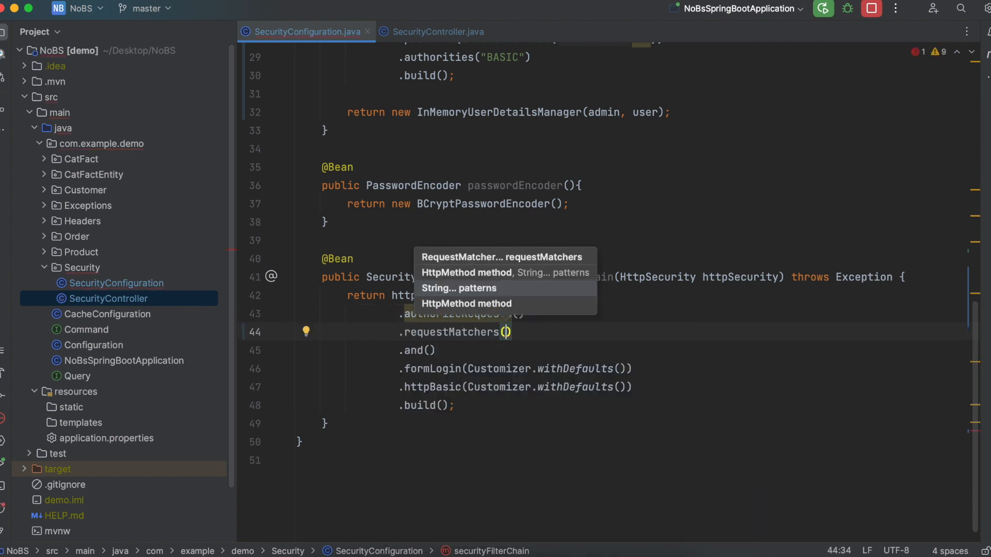
text(Htt)
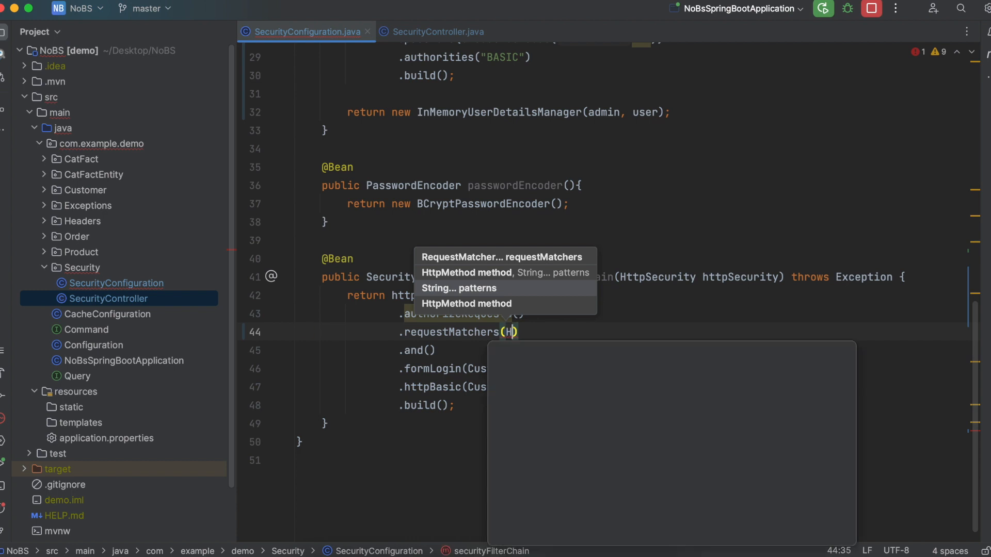
text(pMethod.GET)
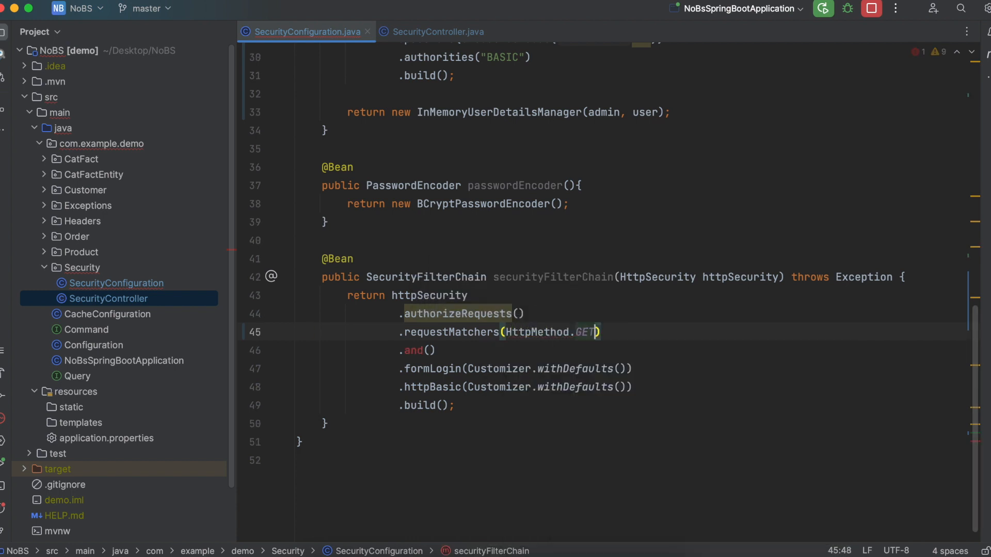
text(, )
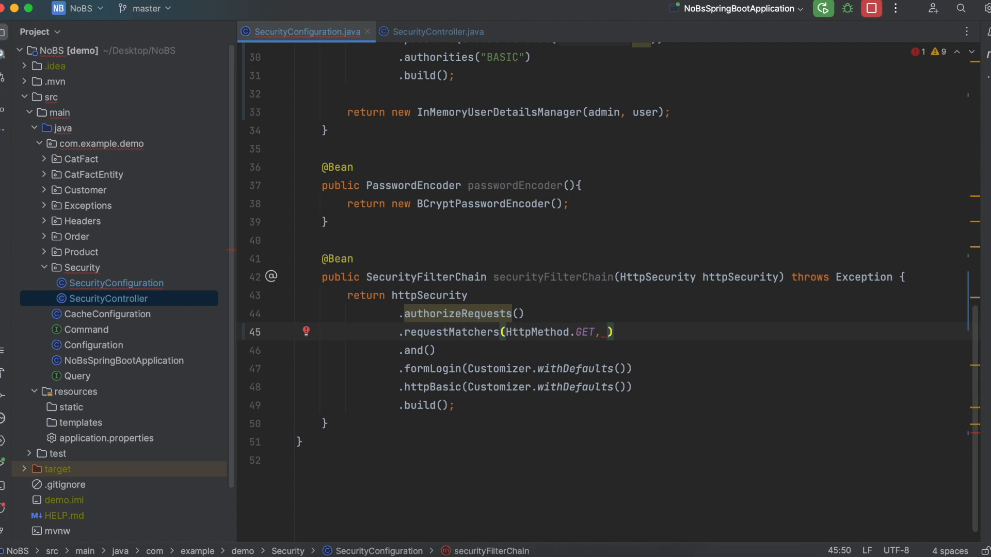
text("/s)
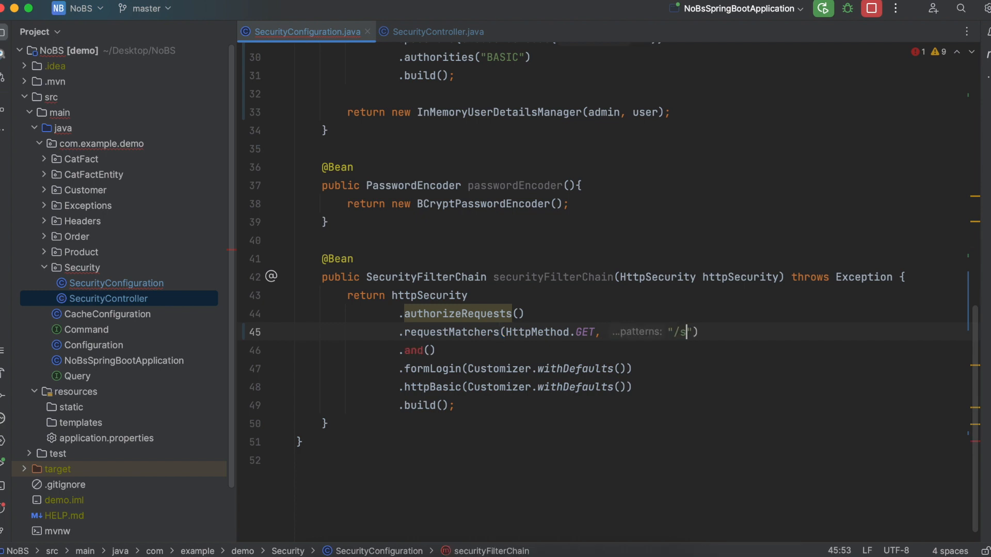
text(pecial)
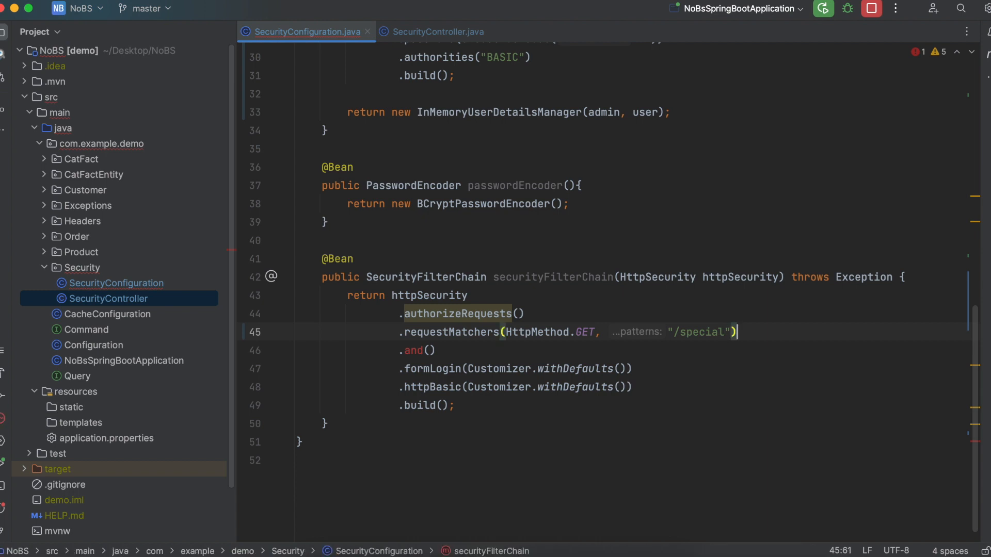
key(Right)
key(Right)
text(.has)
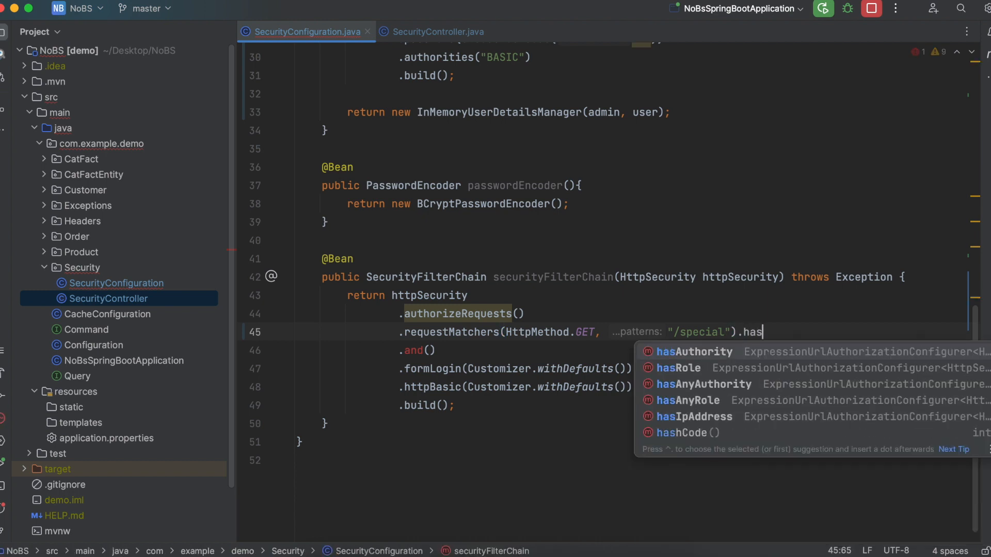
key(Return)
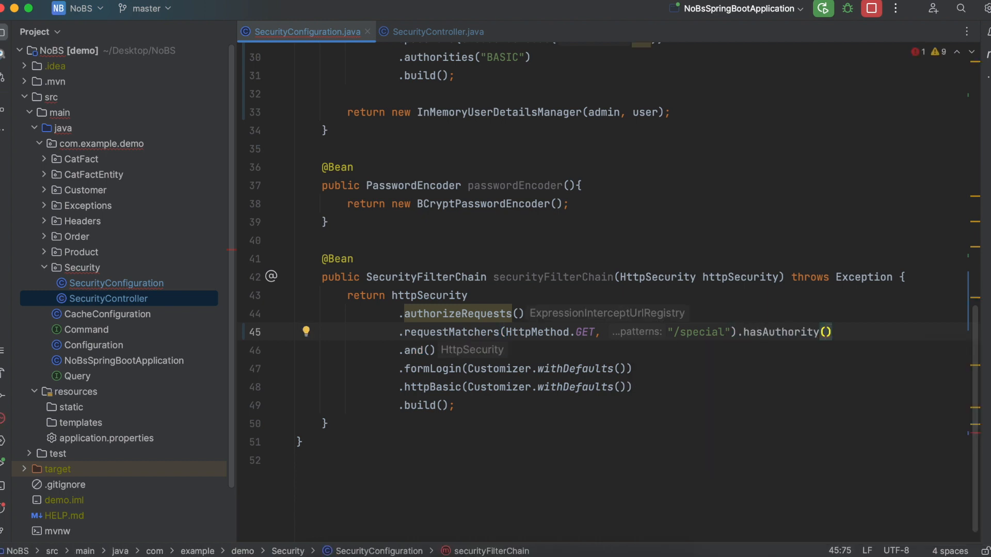
text("SPECIAL)
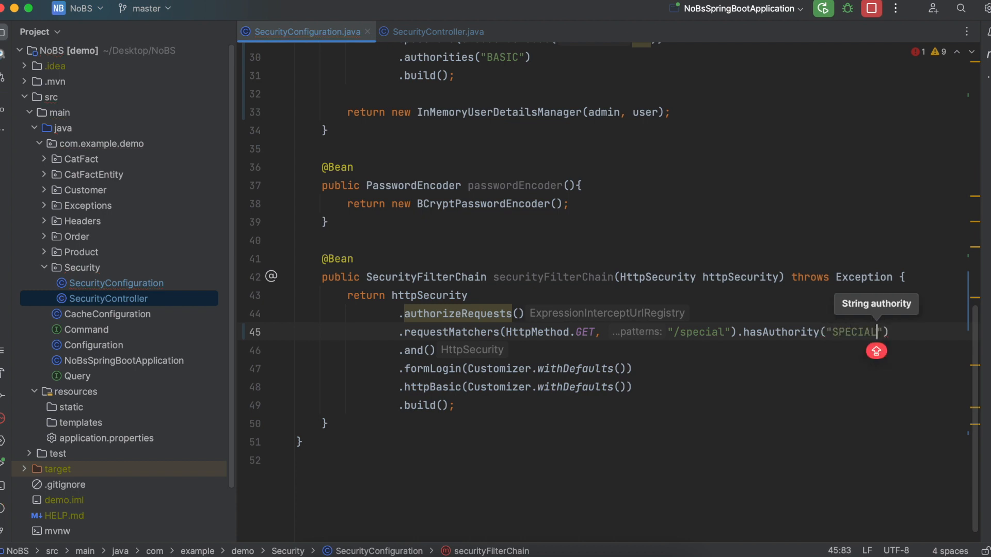
key(End)
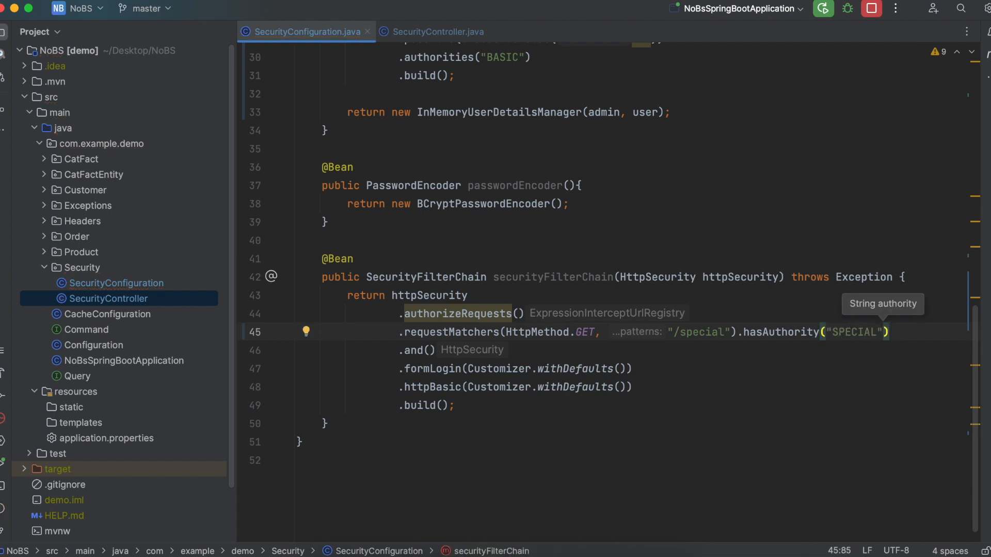
key(Return)
Add .requestMatchers(HttpMethod.GET, "/basic").hasAnyAuthority("SPECIAL", "BASIC") and restart the app
key(BackSpace)
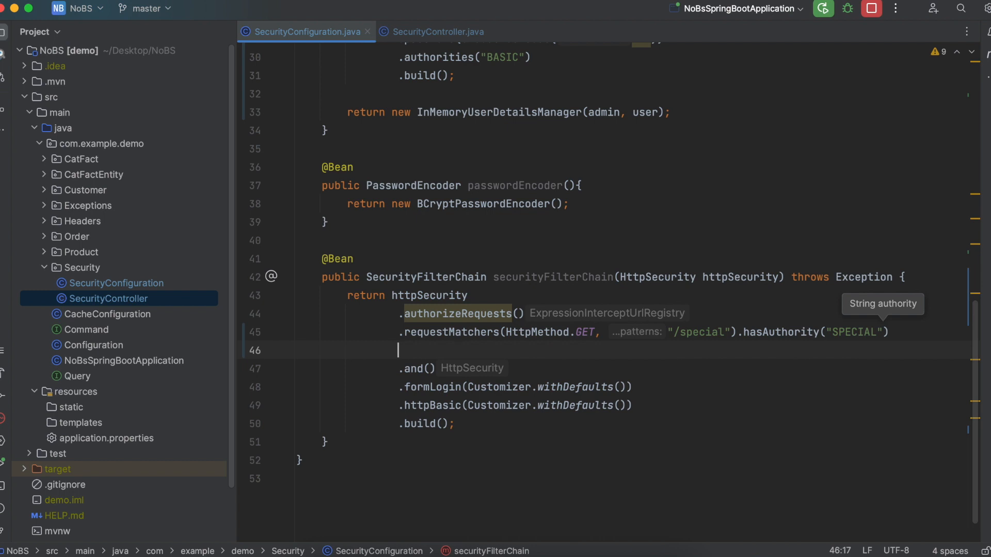
text(.re)
key(Return)
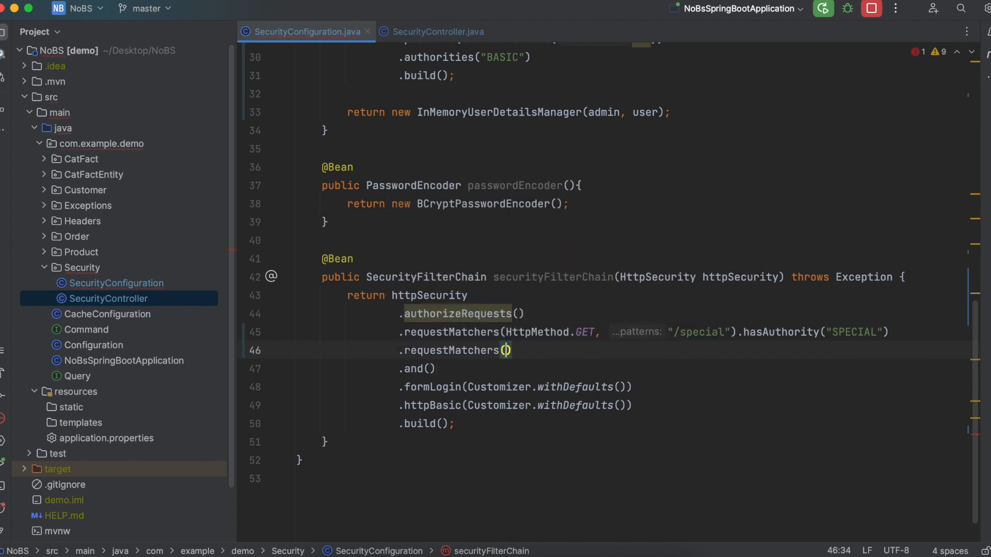
text(Htt)
key(Return)
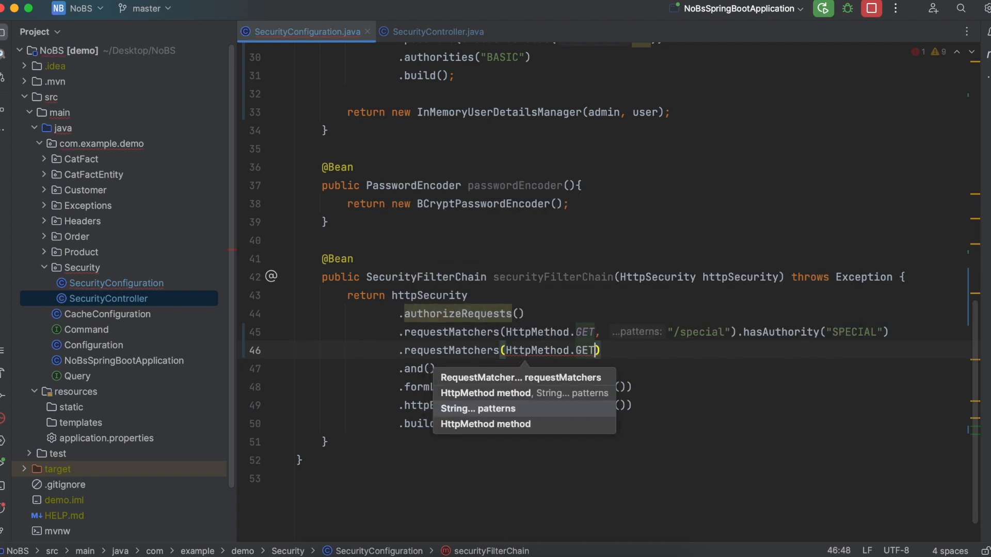
text(, ")
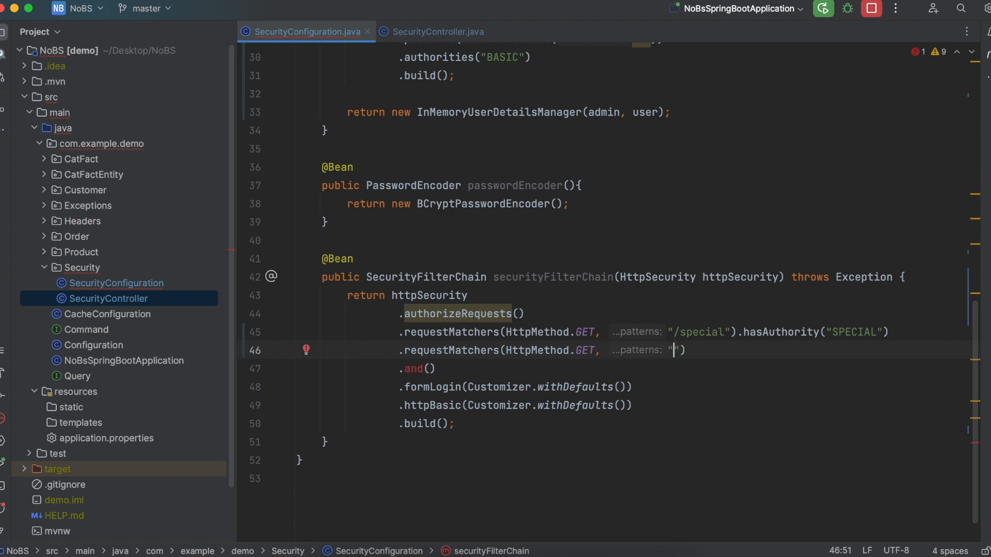
text(/basic").has)
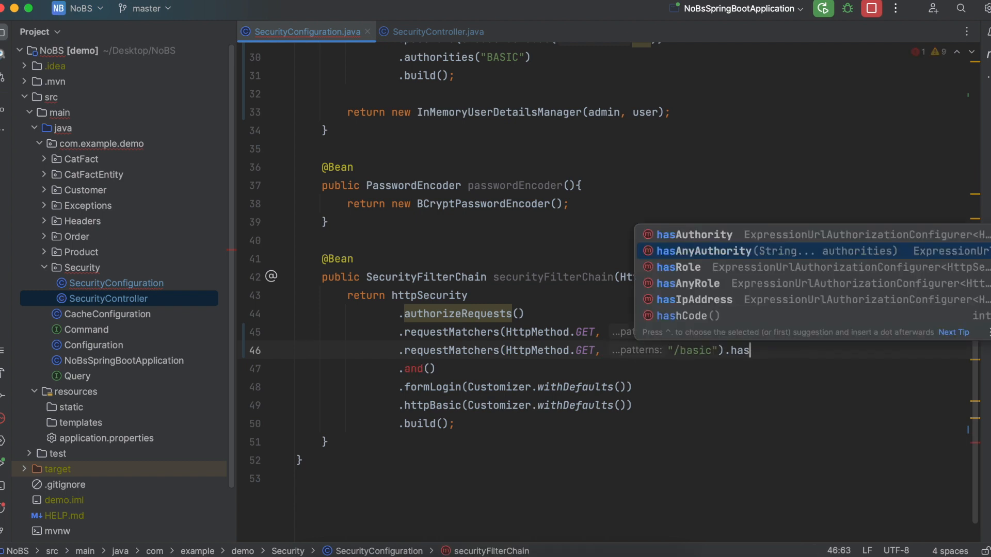
key(Return)
text(")
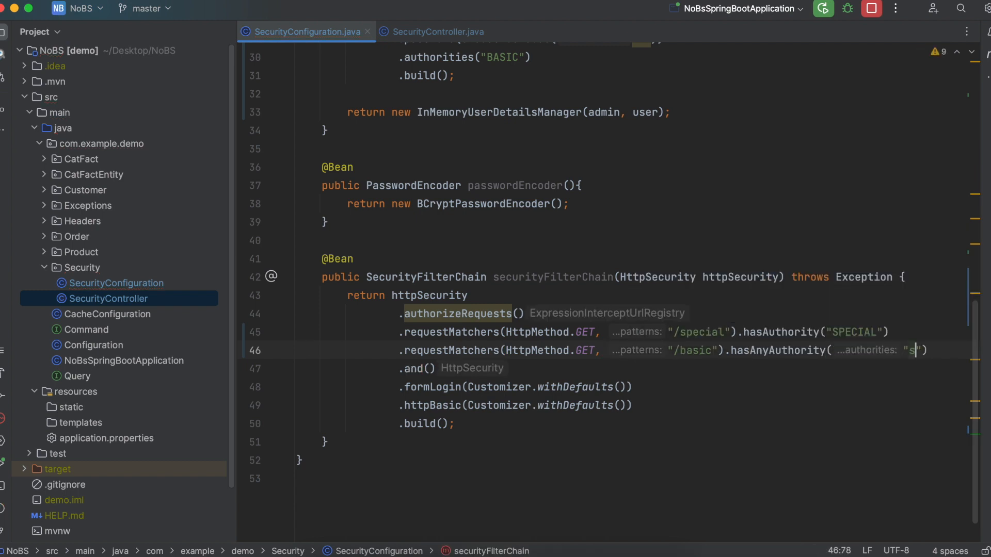
text(sp)
key(BackSpace)
key(BackSpace)
text(SPE)
text(CIAL)
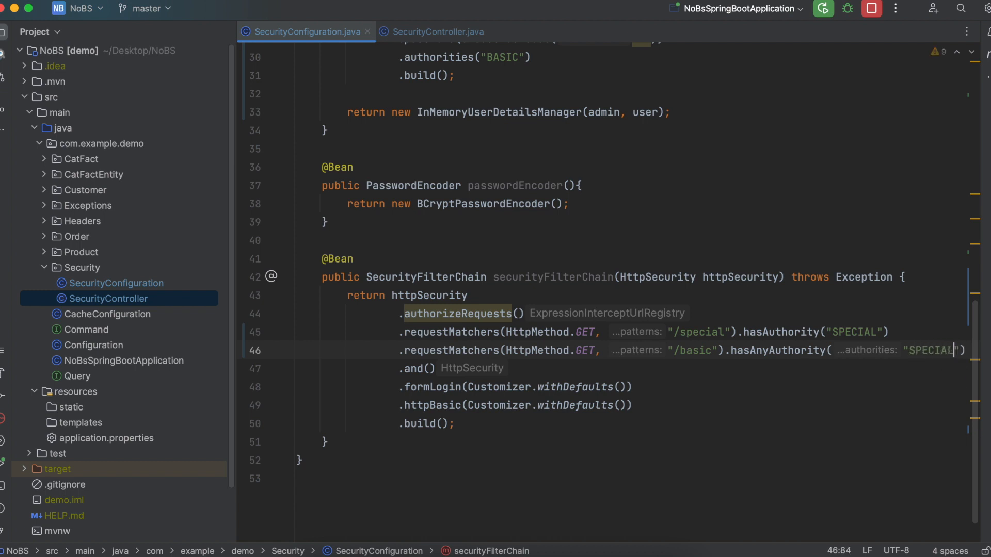
key(Right)
text(, ")
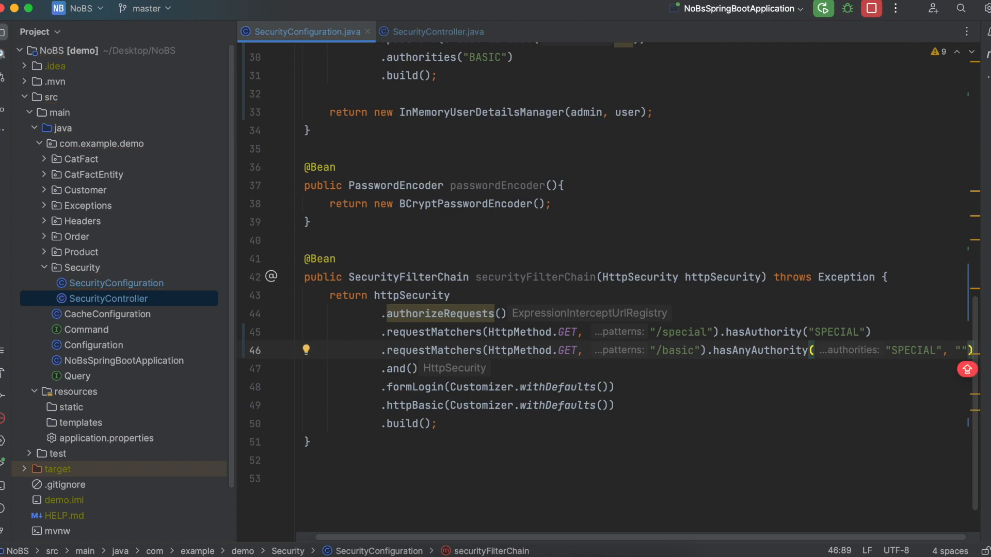
text(BASIC")
scroll(430, 450, left, 2)
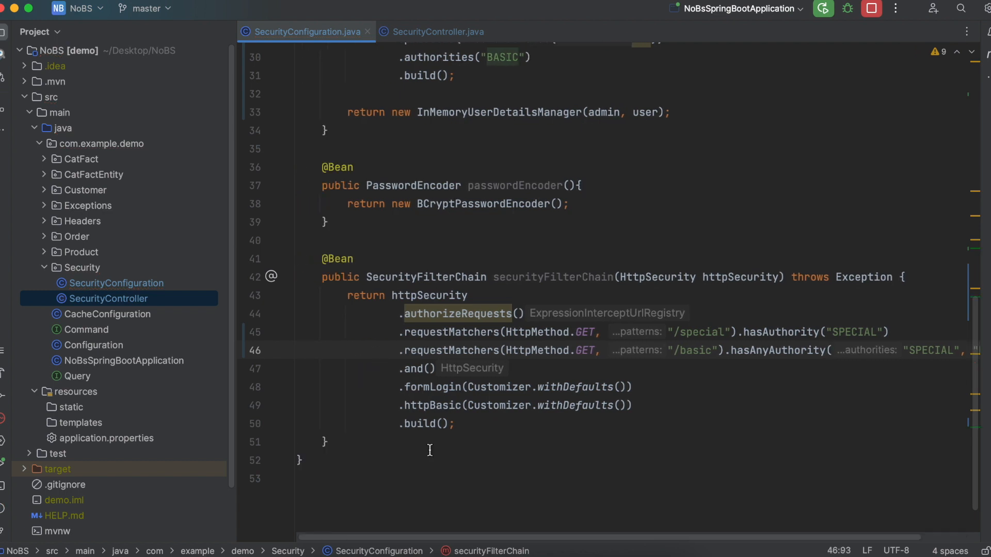
click(823, 20)
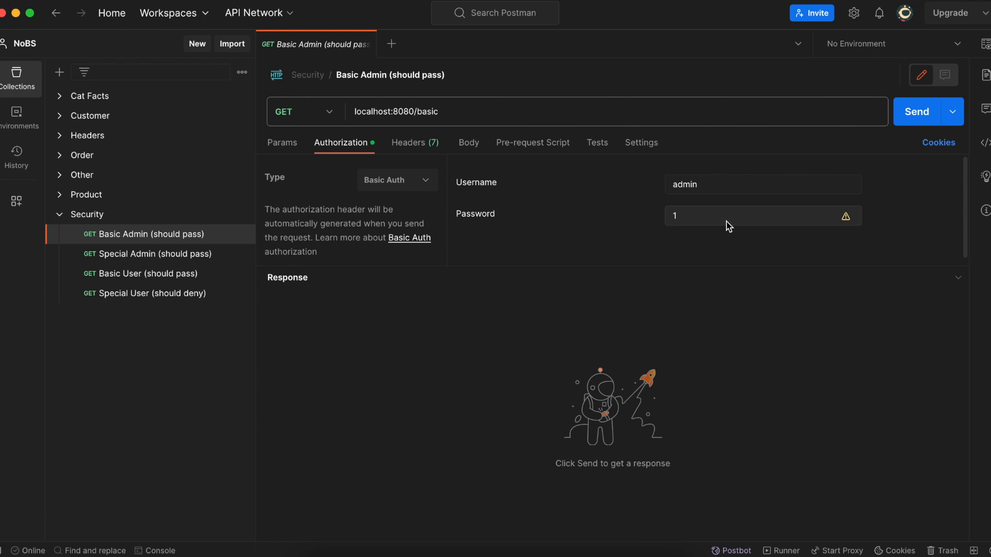
Send the Basic Admin GET localhost:8080/basic request and see 200 OK with body BASIC
click(895, 119)
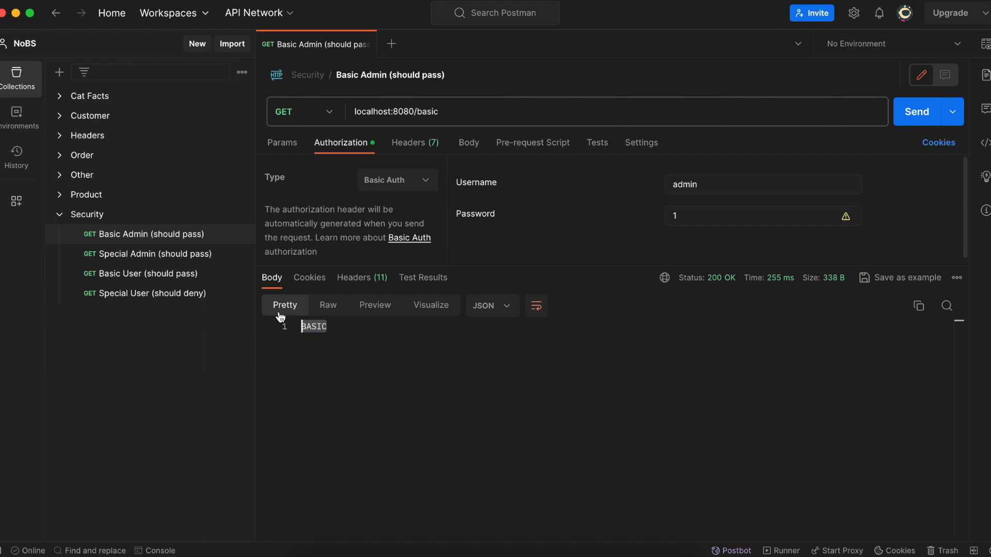
Send Special Admin and Basic User requests, confirming SPECIAL and BASIC responses
click(194, 264)
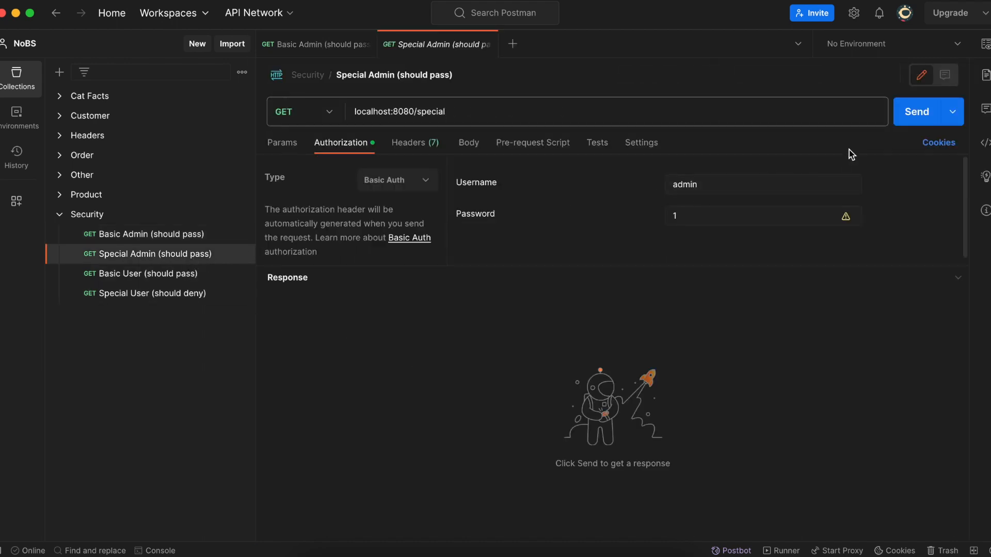
click(921, 115)
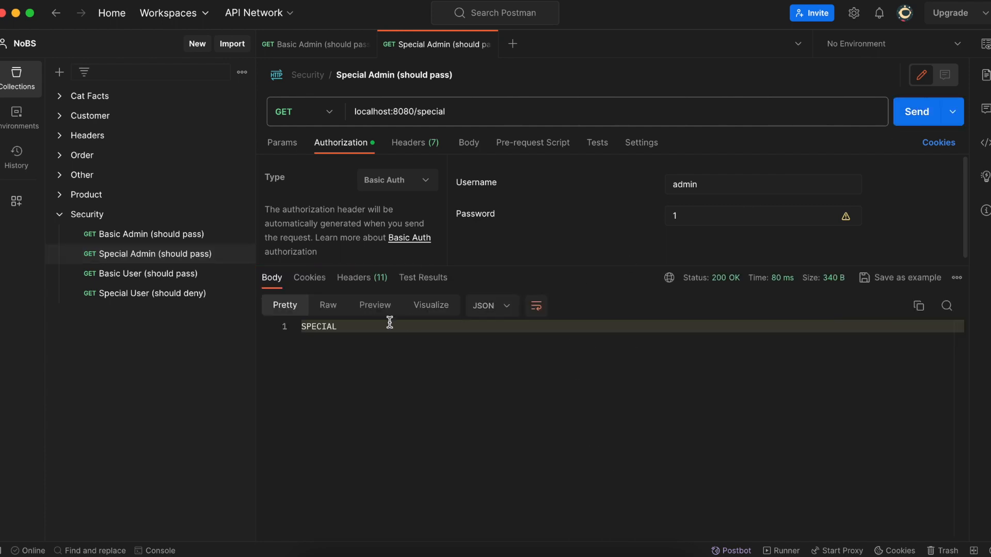
click(279, 326)
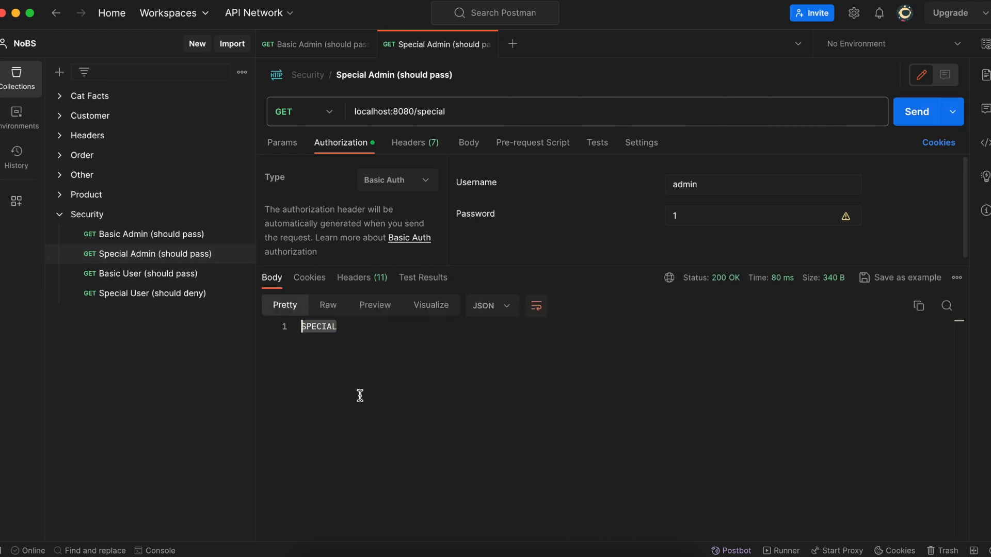
click(148, 273)
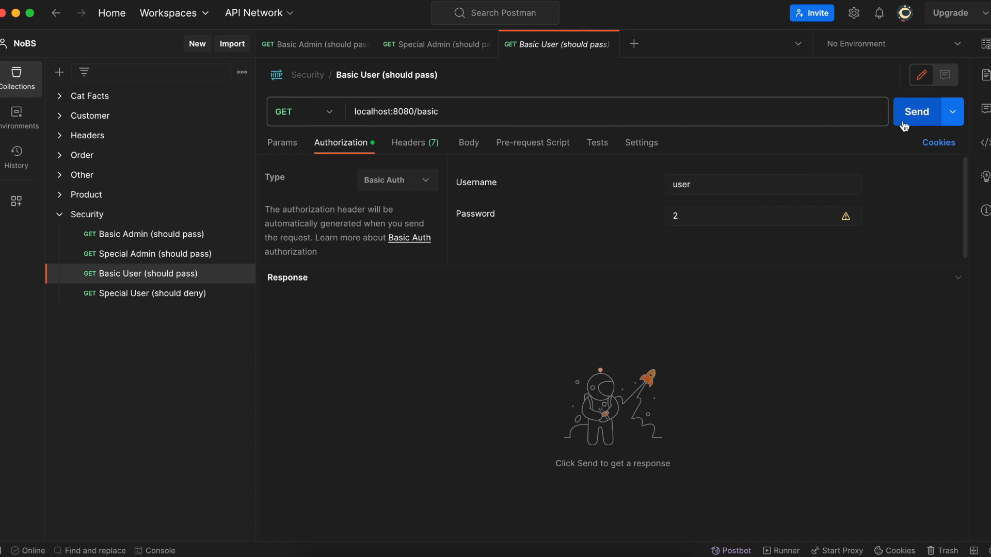
click(919, 116)
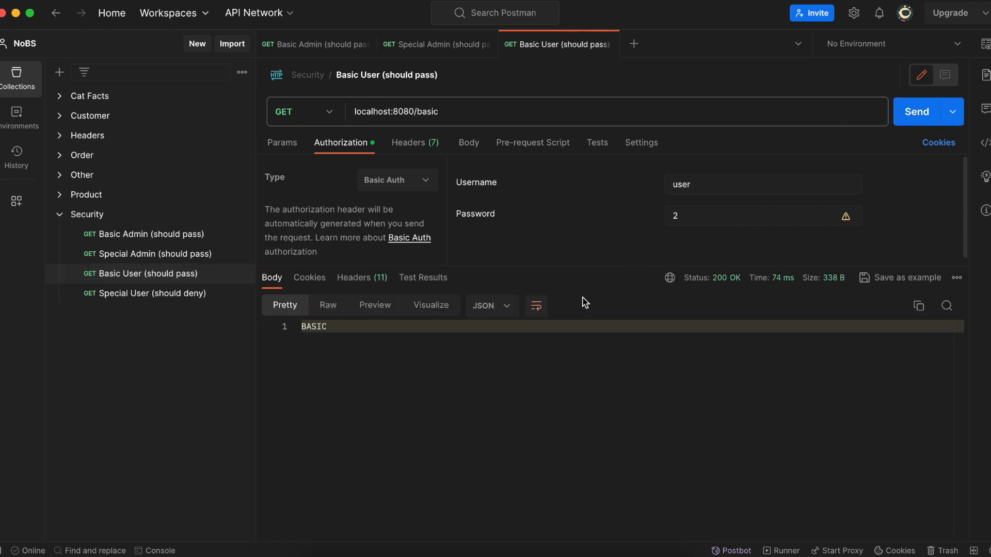
click(277, 331)
Send the Special User request and see 403 Forbidden
click(151, 293)
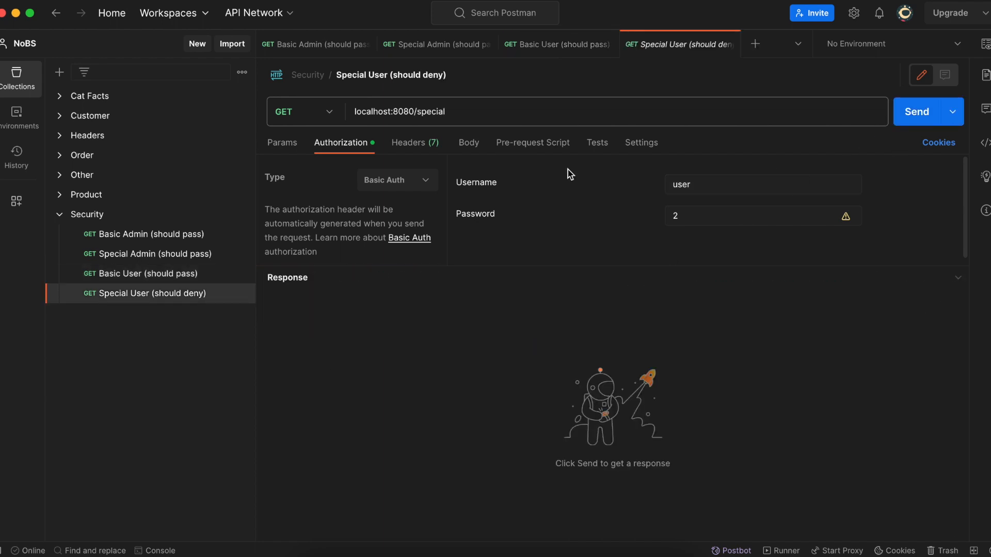
click(925, 125)
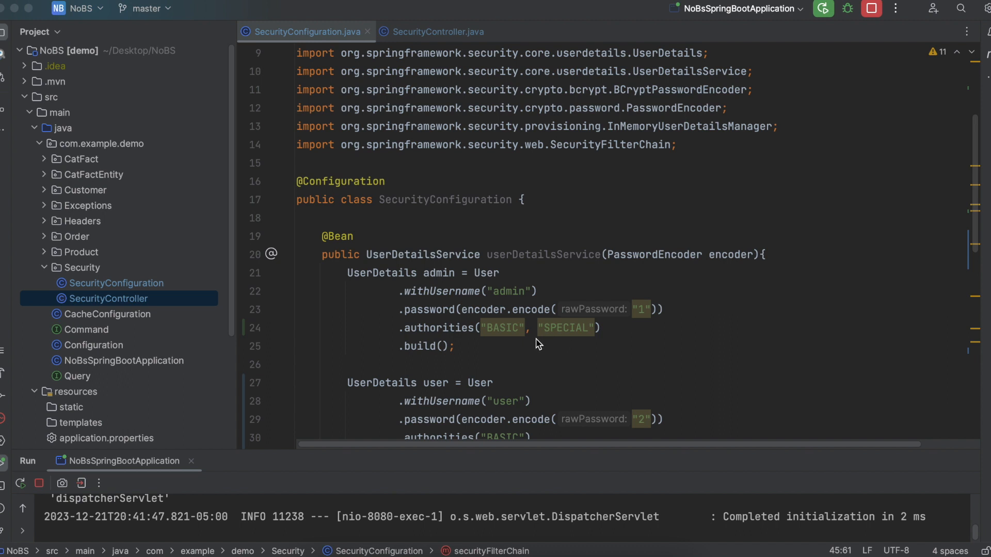
scroll(537, 344, down, 2)
scroll(537, 344, down, 1)
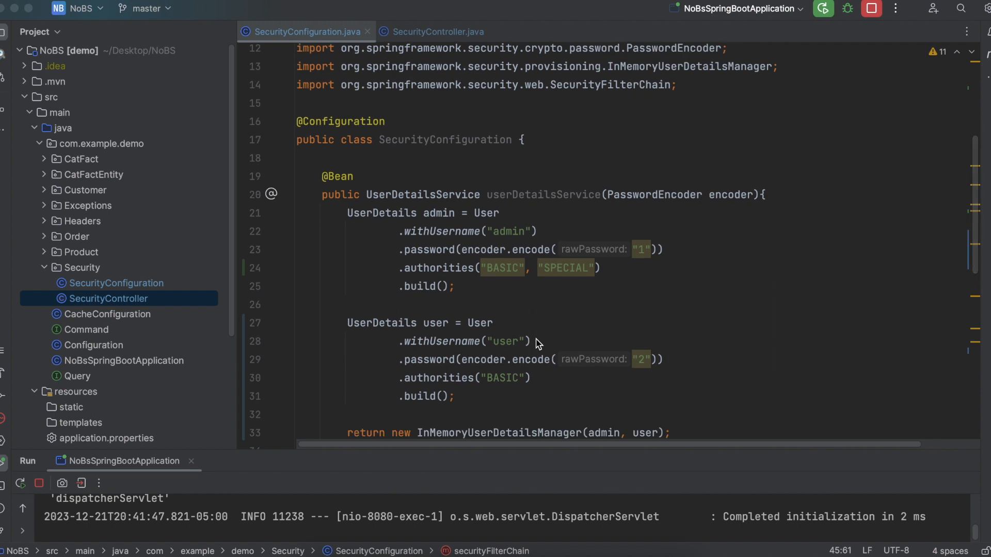
Give admin .roles("ADMIN", "USER") and comment out its authorities line
click(684, 250)
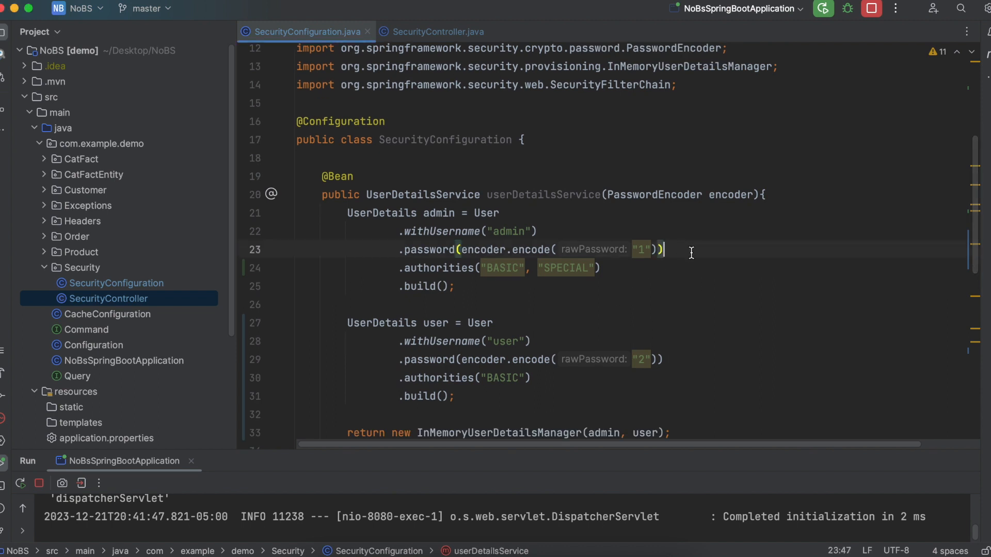
key(Return)
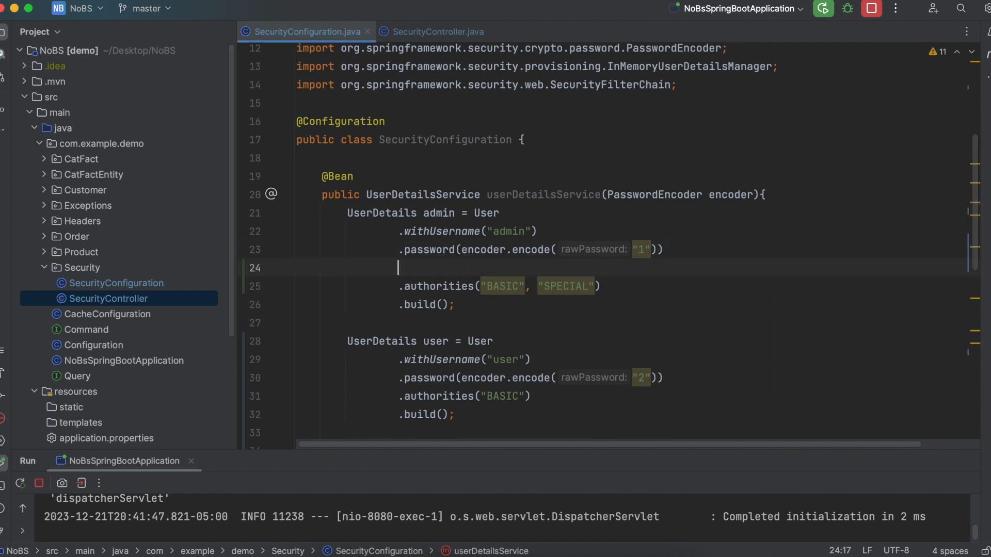
text(.ro)
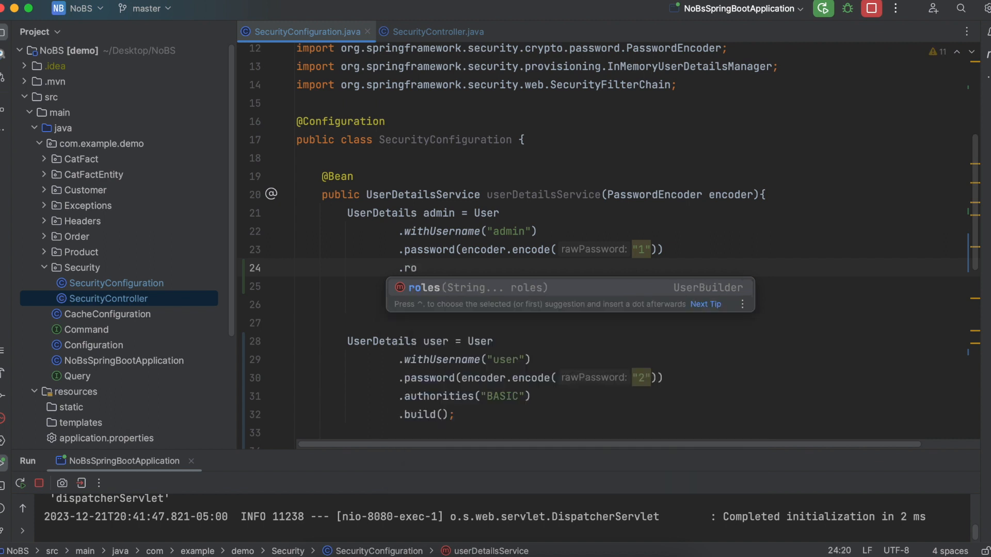
key(Return)
text(")
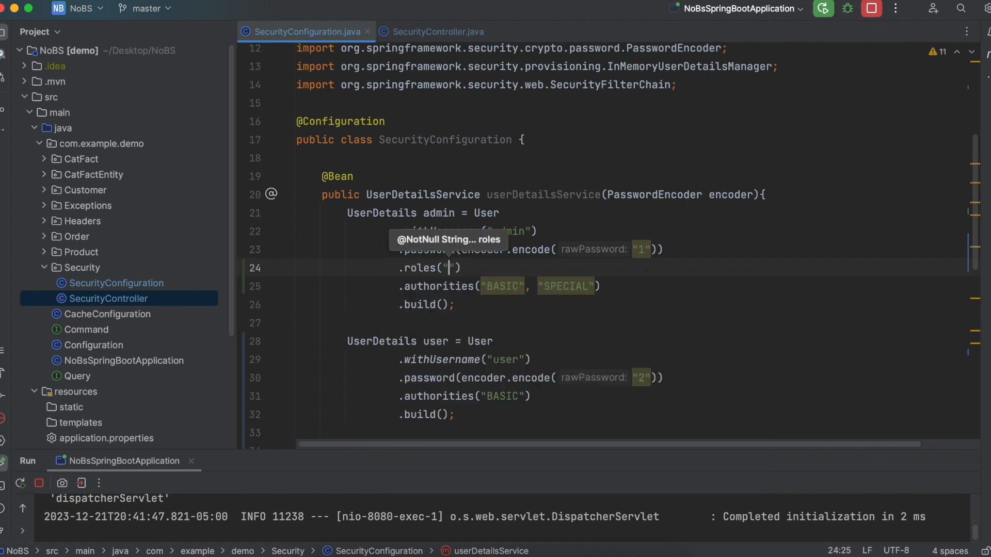
text(admin)
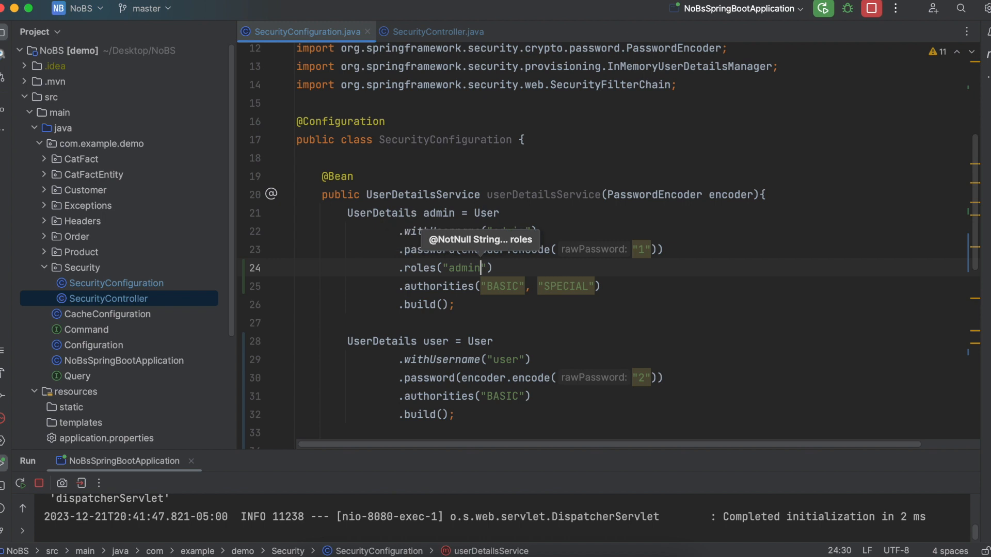
text(")
key(BackSpace)
key(BackSpace)
key(BackSpace)
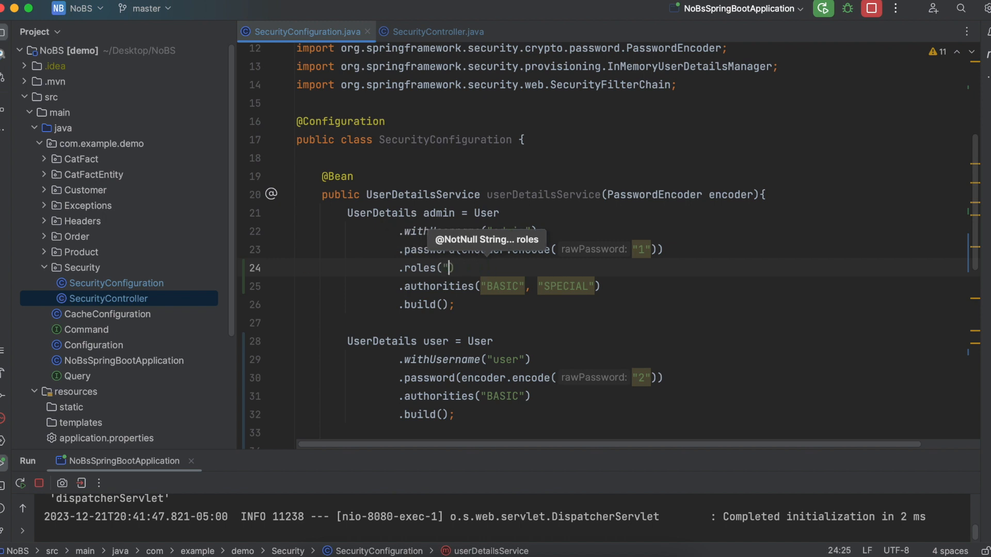
text(ADMIN",)
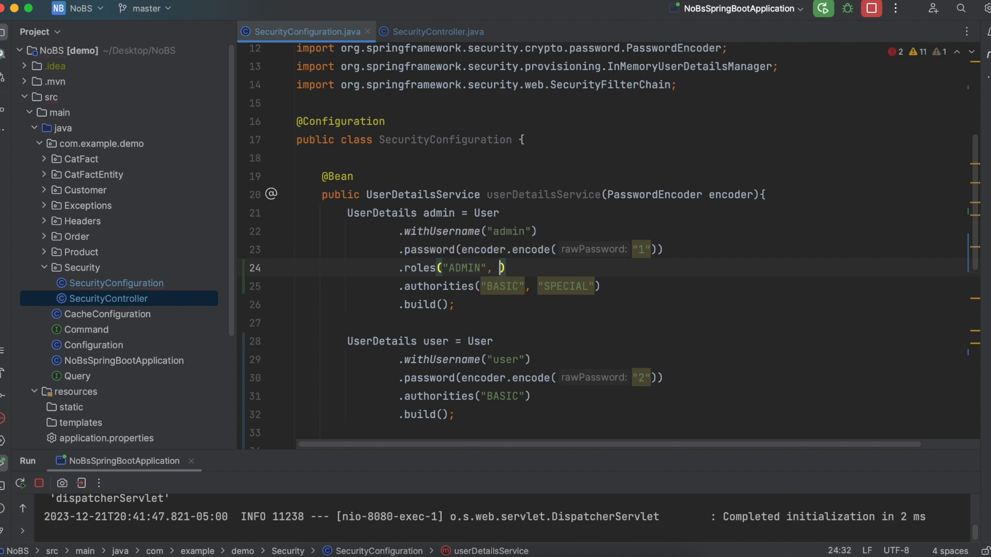
text( "US)
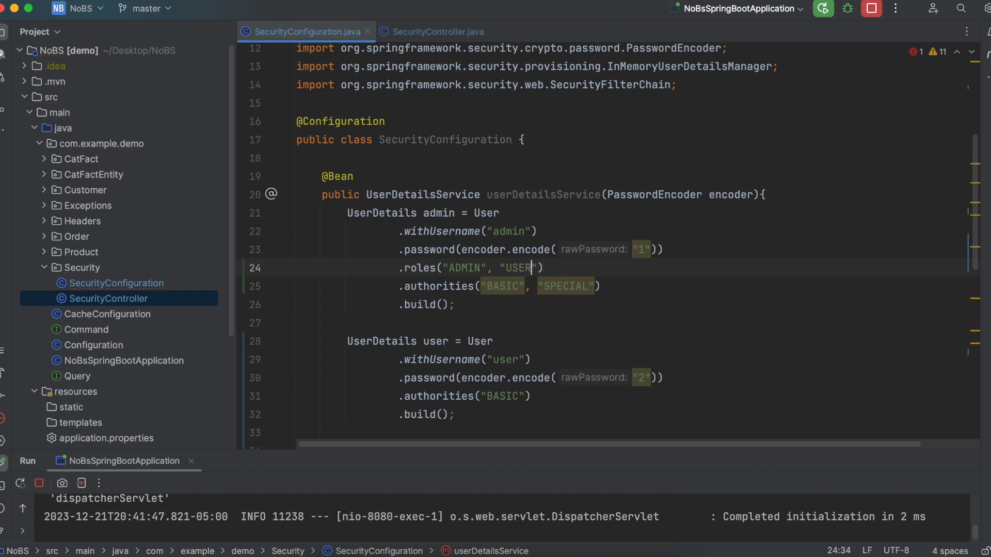
text(ER)
key(Down)
key(ctrl+slash)
click(664, 377)
Give user .roles("USER") and comment out its authorities line
key(Return)
text(.)
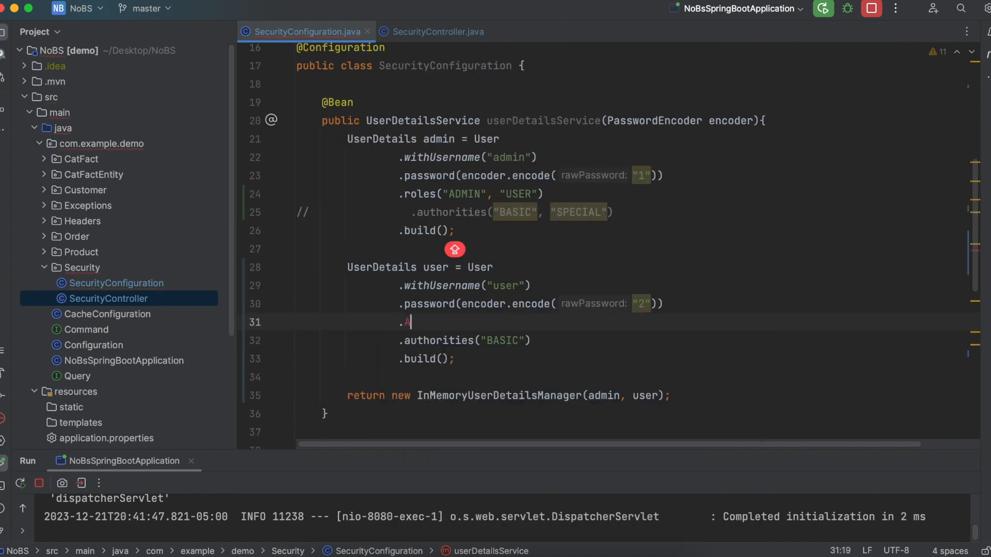
text(ro)
key(Return)
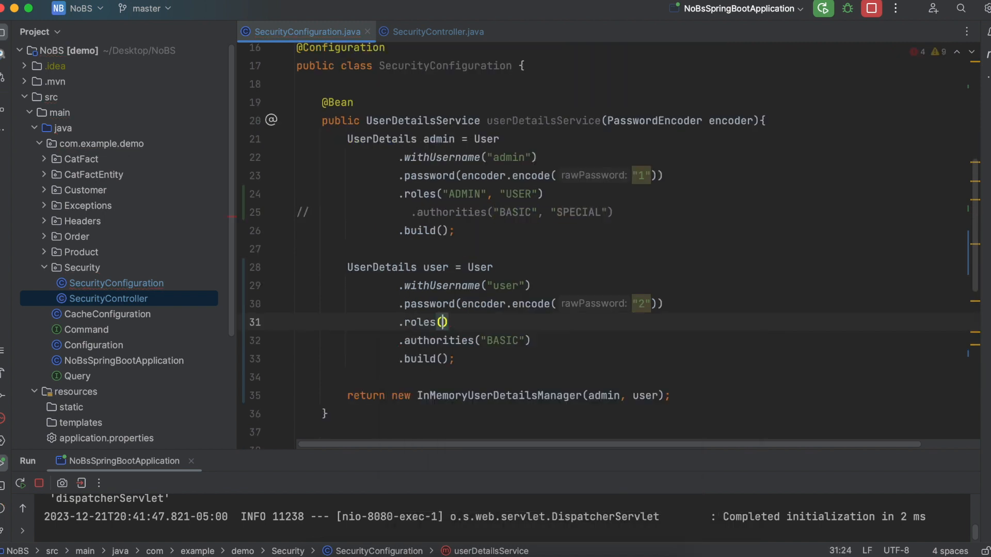
text("us)
key(BackSpace)
key(BackSpace)
text(USER)
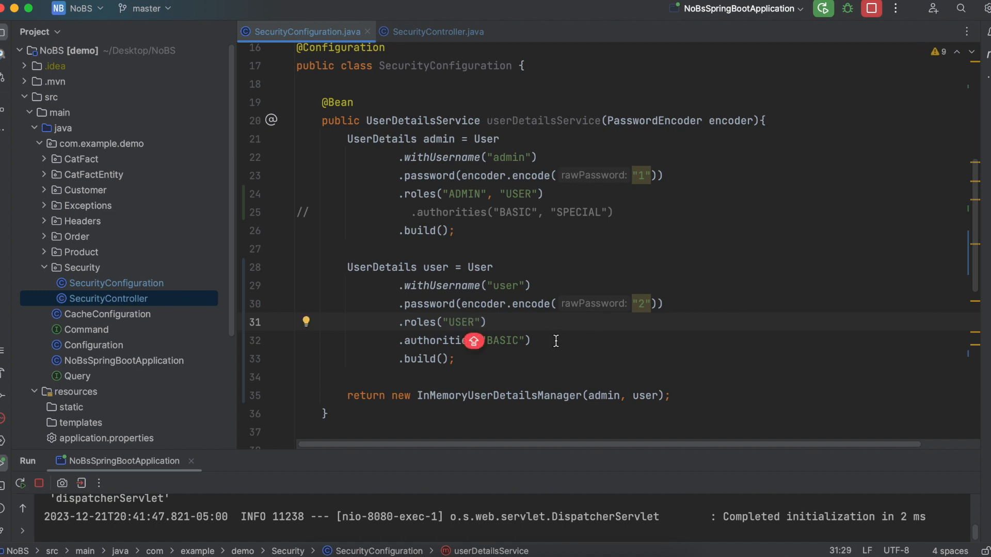
click(555, 341)
key(super+slash)
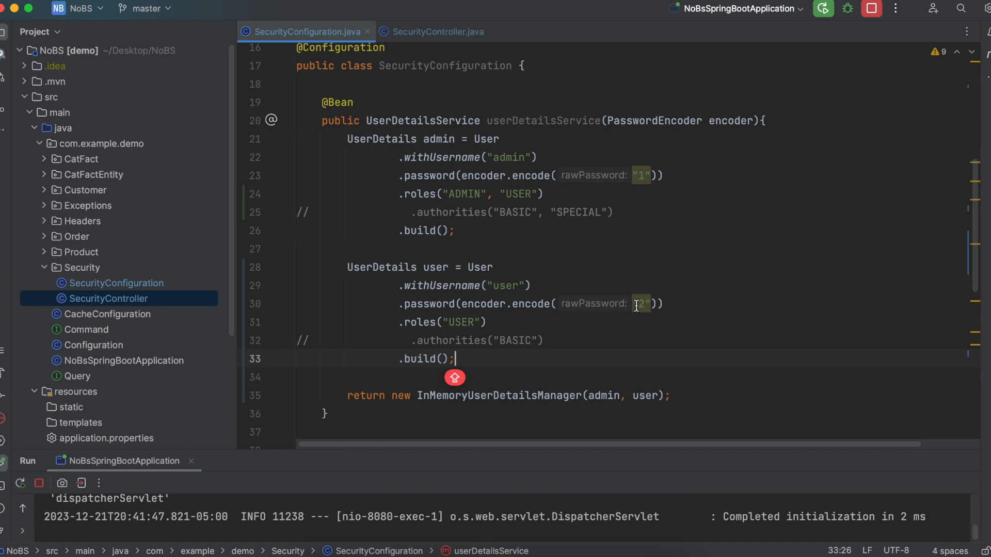
scroll(636, 305, down, 1)
scroll(658, 294, down, 3)
scroll(697, 279, down, 3)
scroll(783, 246, right, 1)
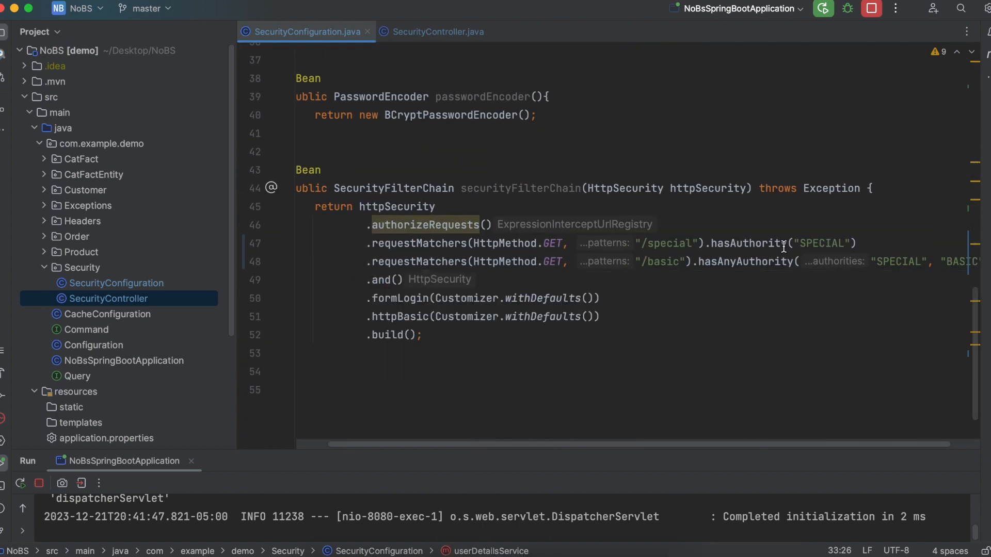
Change the /special check from hasAuthority("SPECIAL") to hasRole("ADMIN")
click(789, 245)
key(BackSpace)
key(BackSpace)
key(BackSpace)
key(BackSpace)
key(BackSpace)
key(BackSpace)
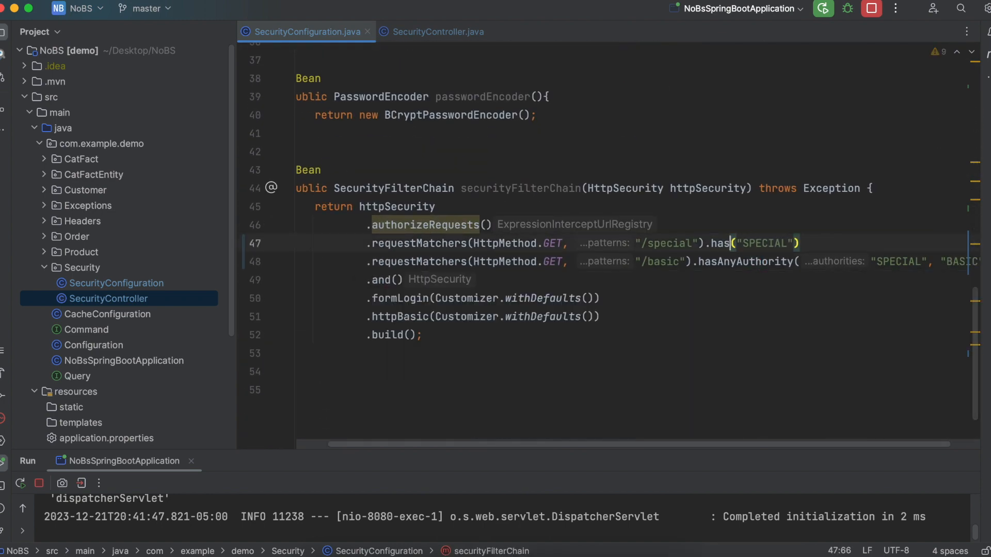
text(R)
key(Return)
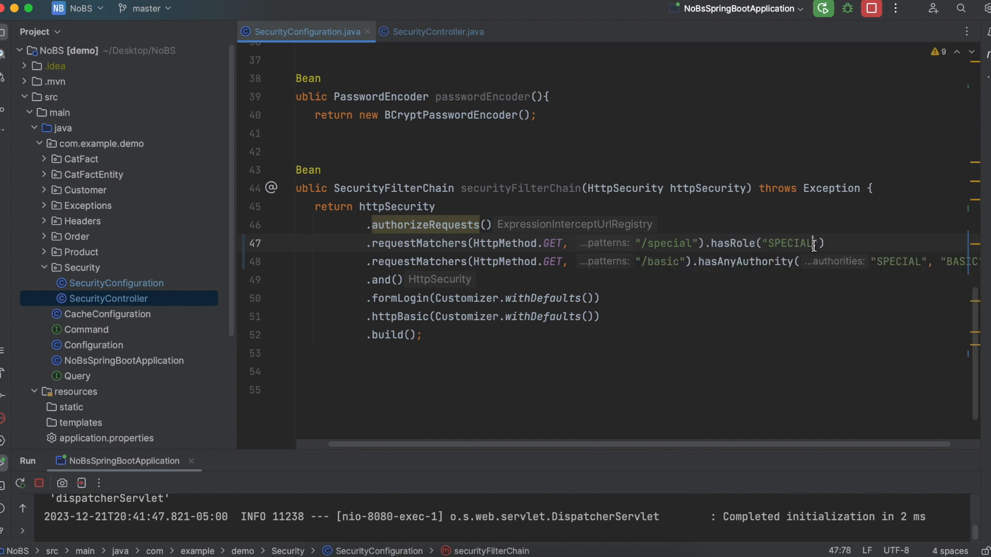
key(BackSpace)
key(BackSpace)
key(BackSpace)
key(BackSpace)
key(BackSpace)
key(BackSpace)
key(BackSpace)
text(a)
key(BackSpace)
text(ADMIN)
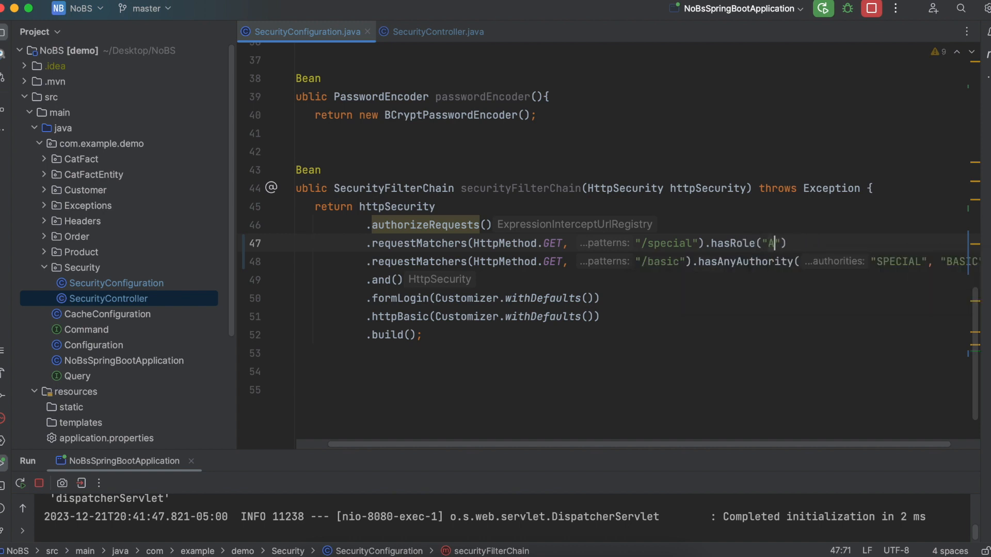
Change the /basic check from hasAnyAuthority to hasAnyRole("ADMIN", "USER")
click(794, 261)
key(BackSpace)
key(BackSpace)
key(BackSpace)
key(BackSpace)
key(BackSpace)
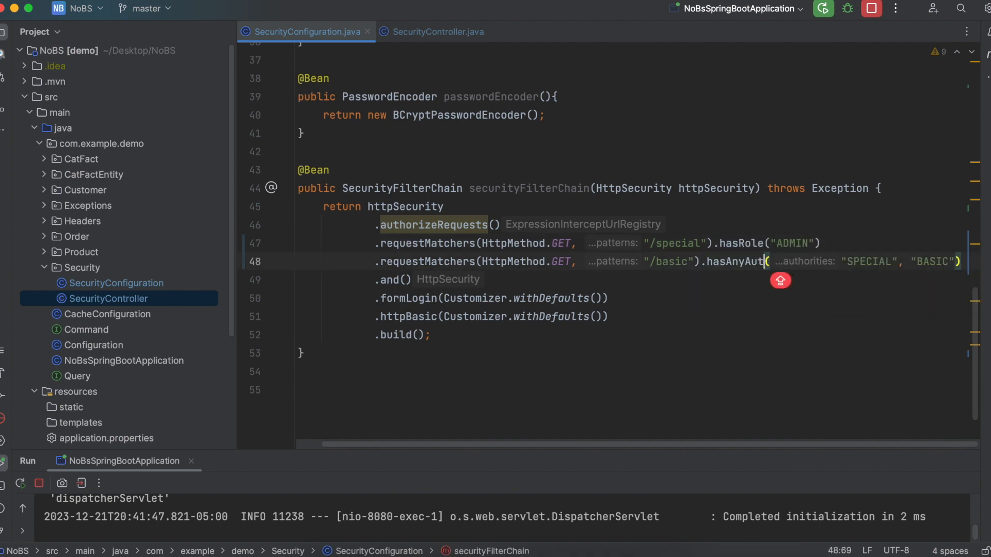
key(BackSpace)
key(BackSpace)
key(BackSpace)
text(R)
key(Return)
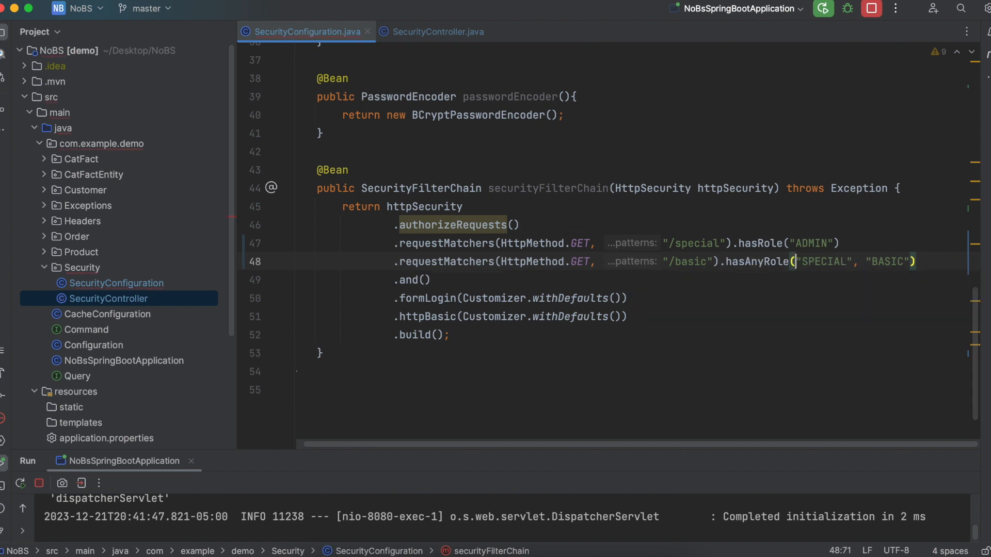
key(Right)
click(890, 262)
key(BackSpace)
key(BackSpace)
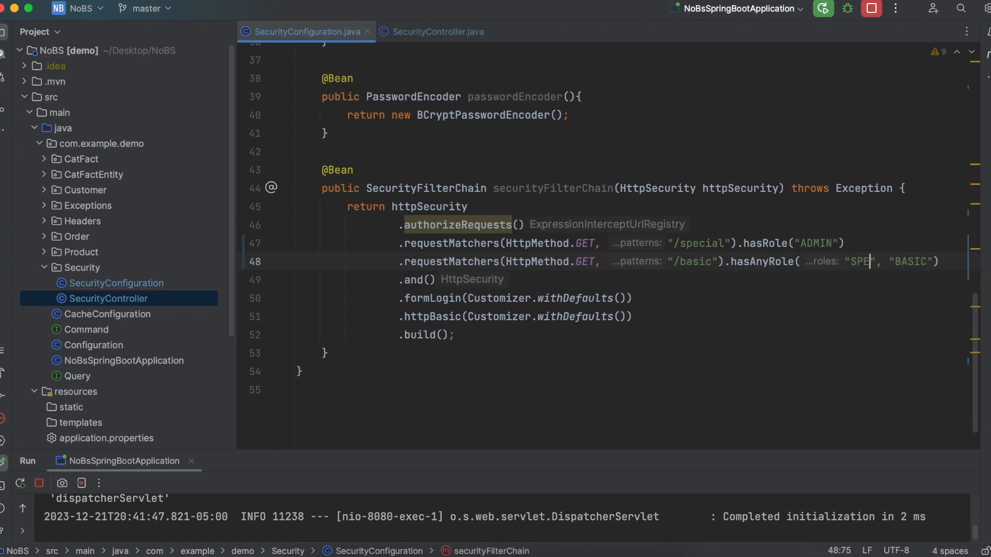
key(BackSpace)
key(BackSpace)
key(BackSpace)
key(BackSpace)
key(BackSpace)
text(ADMIN)
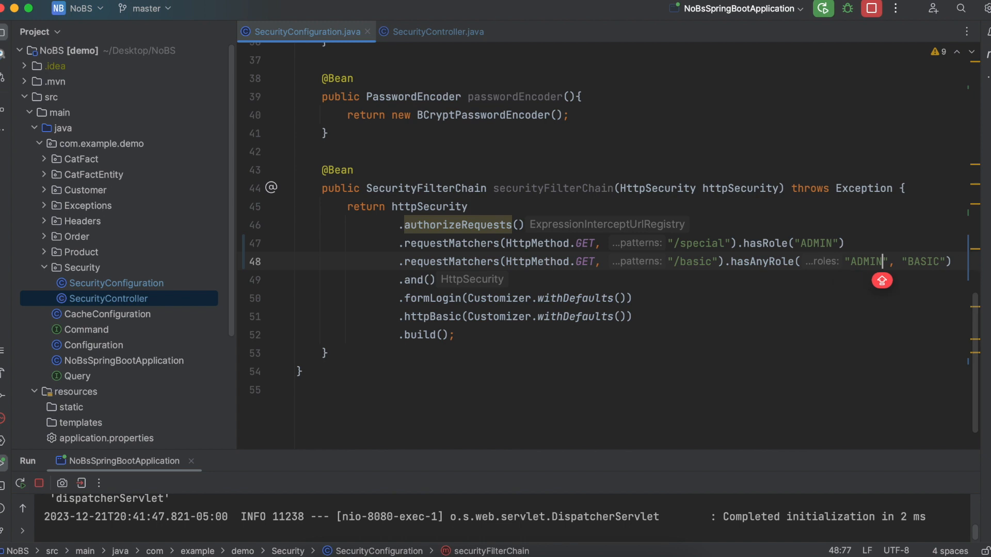
click(941, 262)
key(BackSpace)
key(BackSpace)
key(BackSpace)
key(BackSpace)
key(BackSpace)
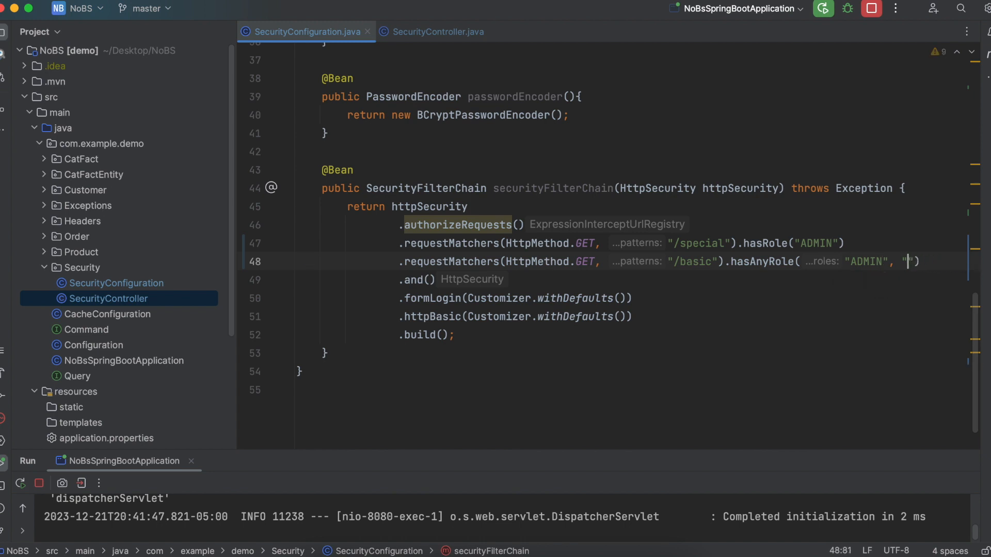
text(USER)
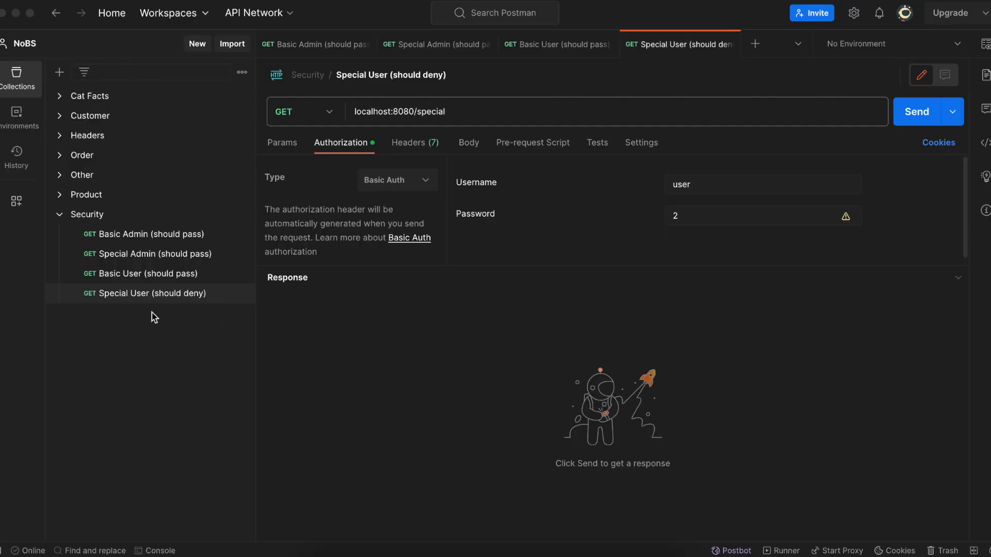
Send Basic Admin and Special Admin requests, both returning 200 OK
click(120, 243)
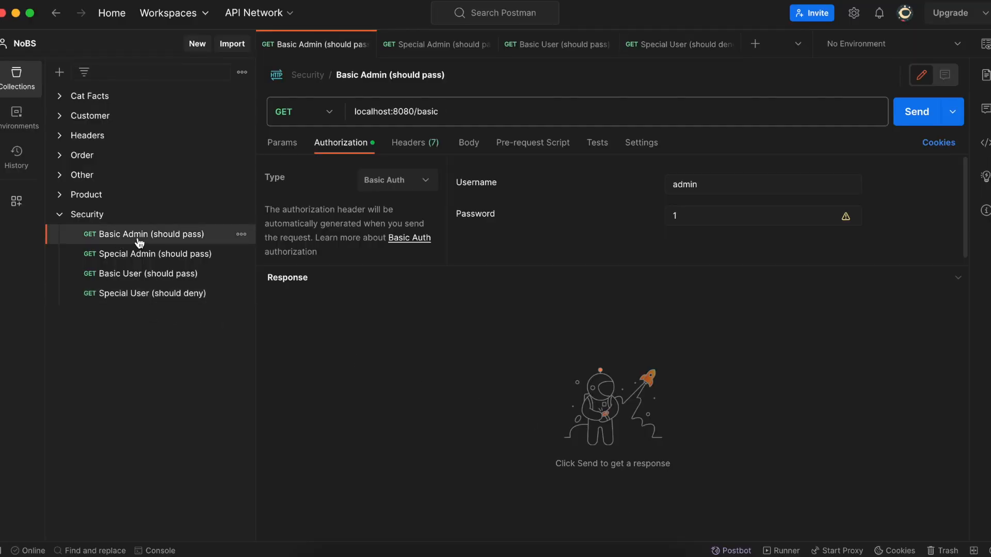
click(922, 123)
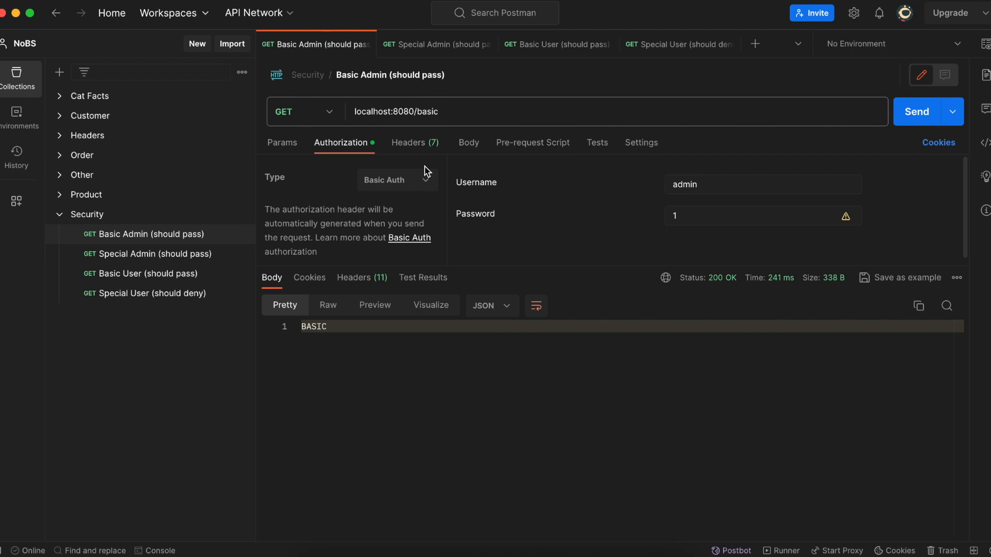
key(ctrl+Tab)
click(918, 124)
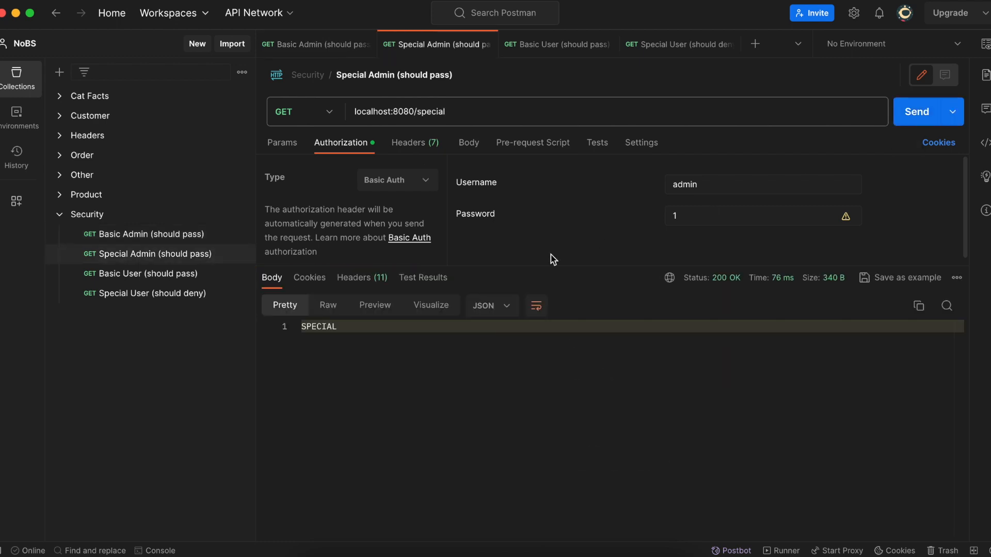
Send Basic User (200 OK) and Special User (403 Forbidden) requests
click(194, 274)
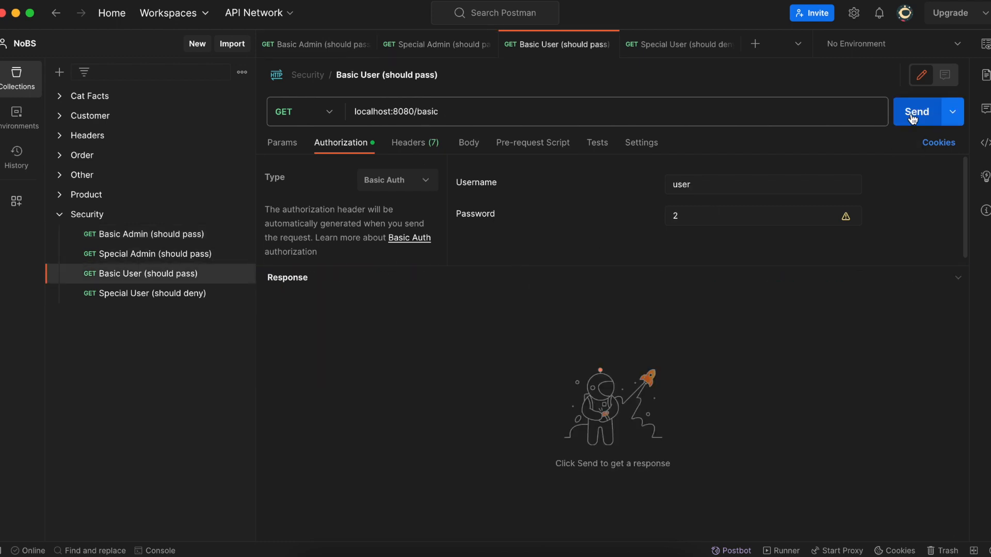
click(912, 119)
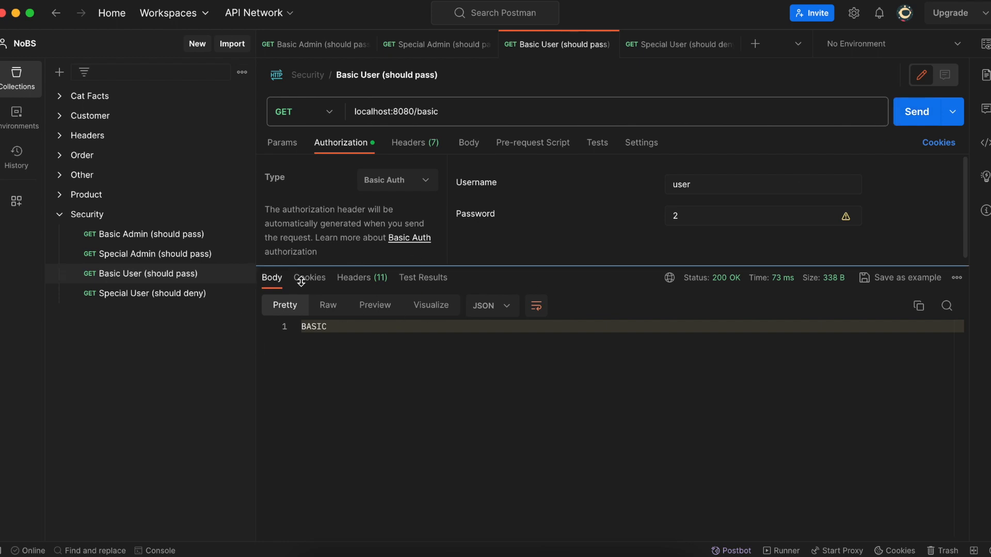
click(151, 293)
click(907, 124)
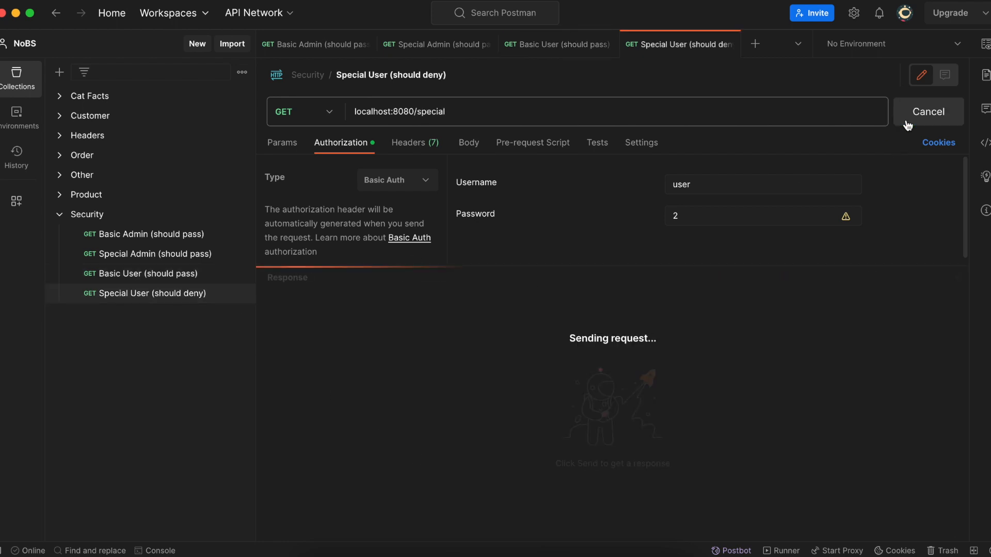